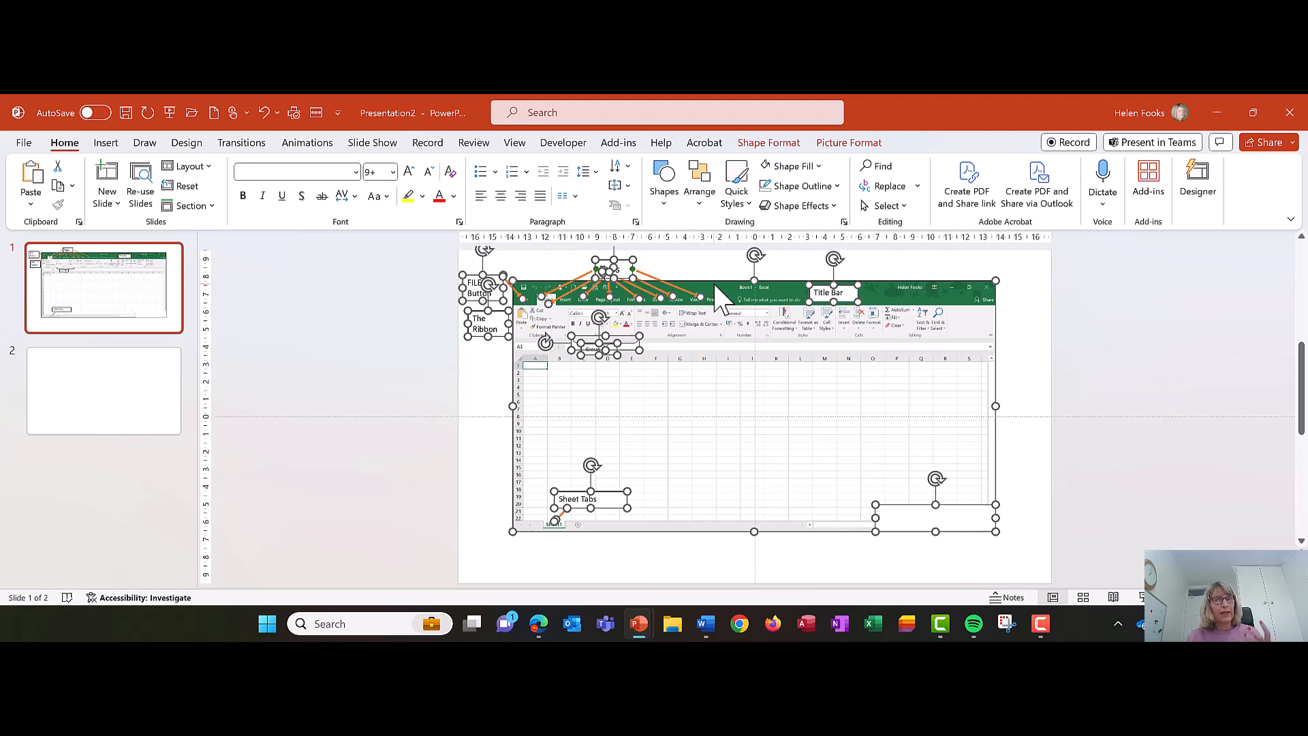
- Save the selected Excel screenshot and its labels as a PNG picture named EXCEL SCREEN in the Pictures folder
right_click(713, 286)
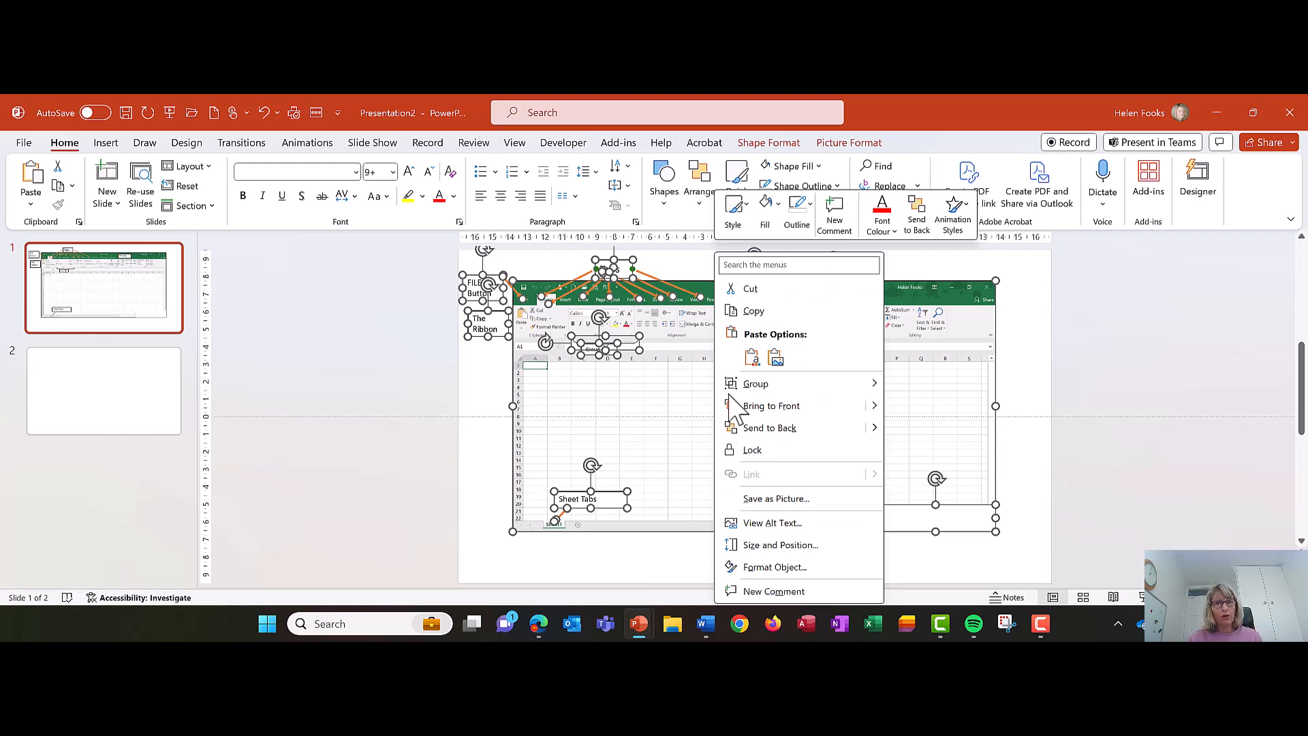
left_click(792, 503)
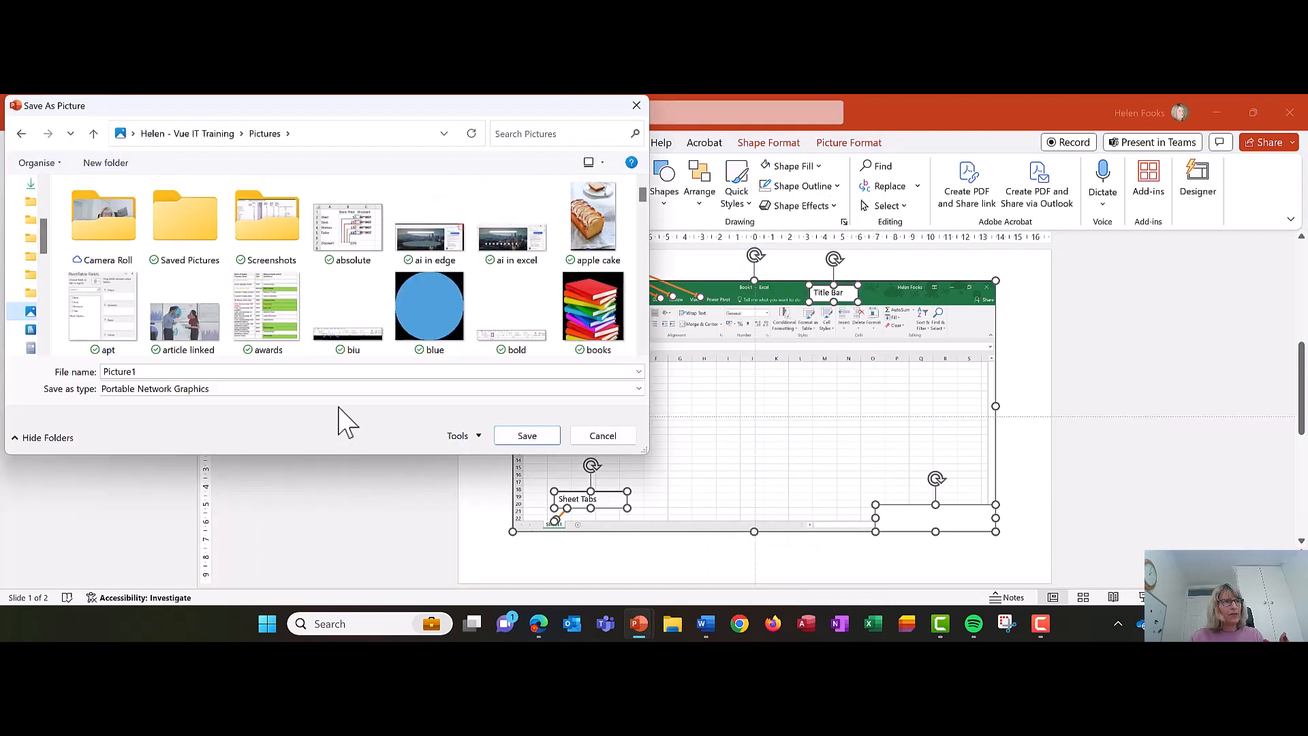
left_click(339, 372)
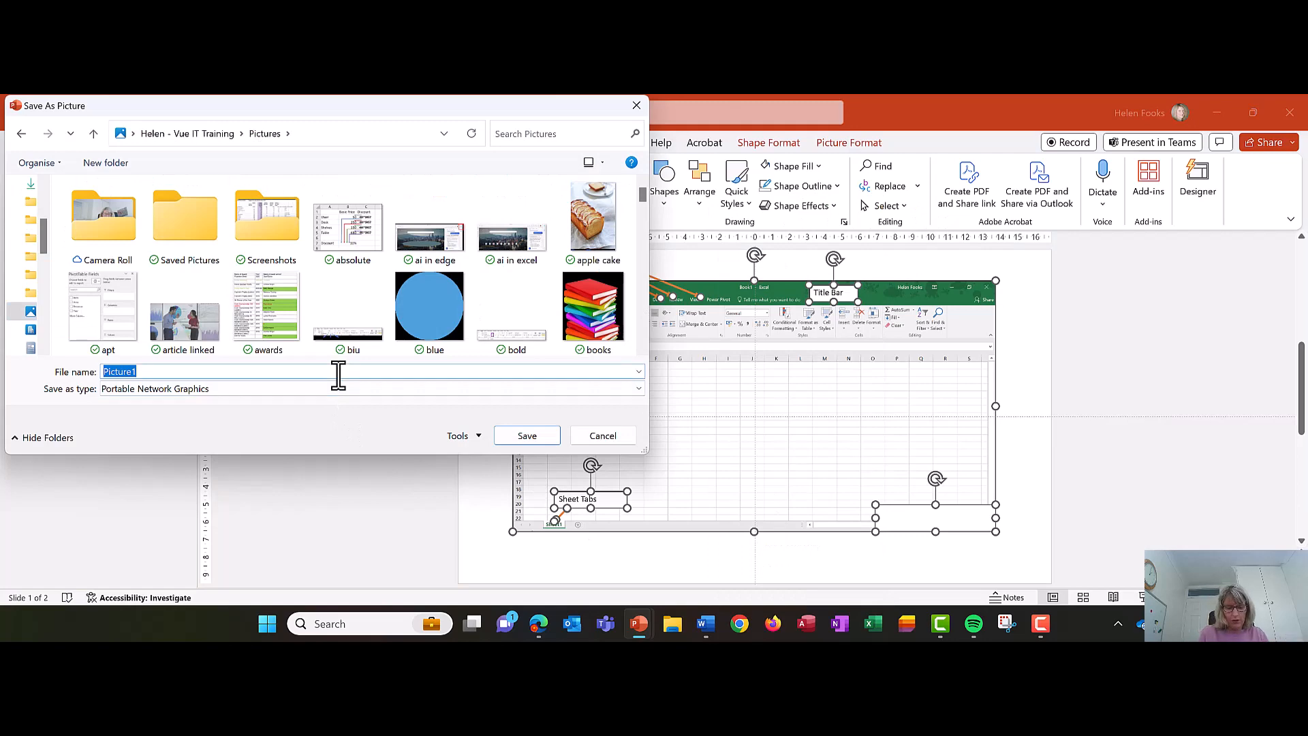
type("EXCEL SCREEN")
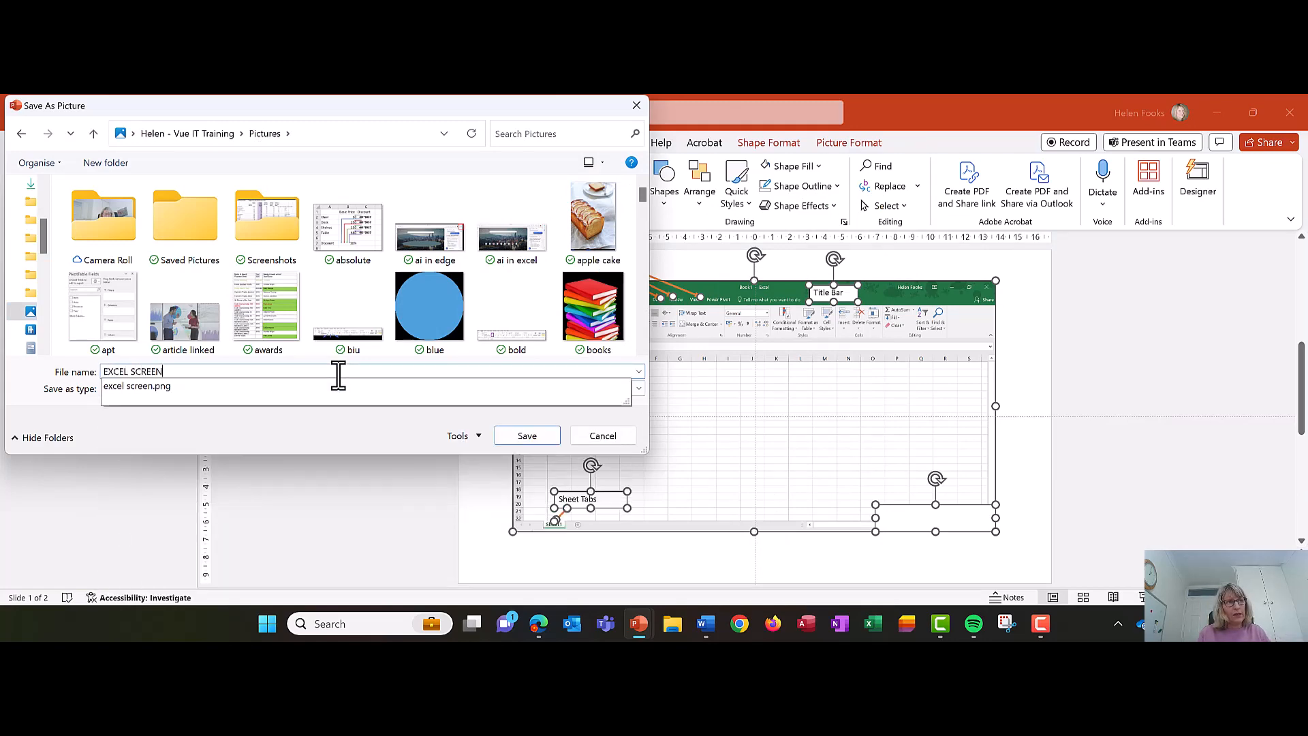
key("Return")
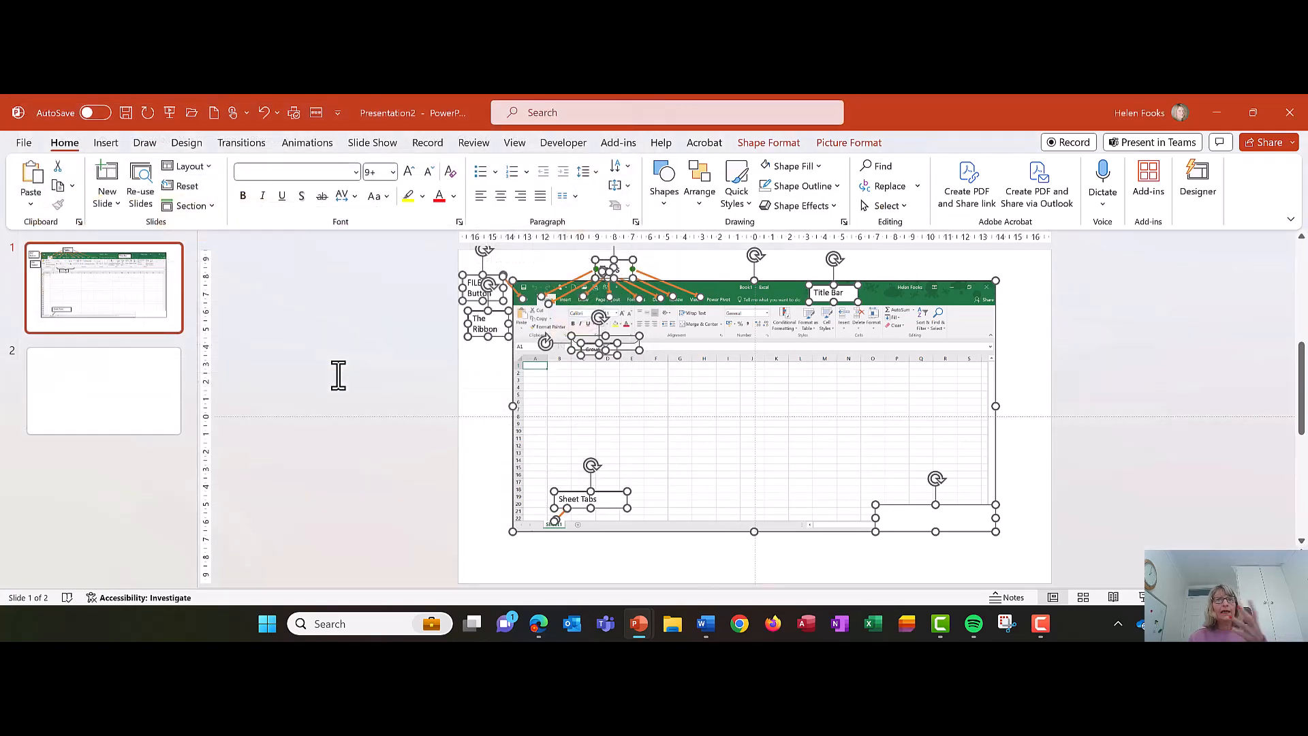
left_click(337, 379)
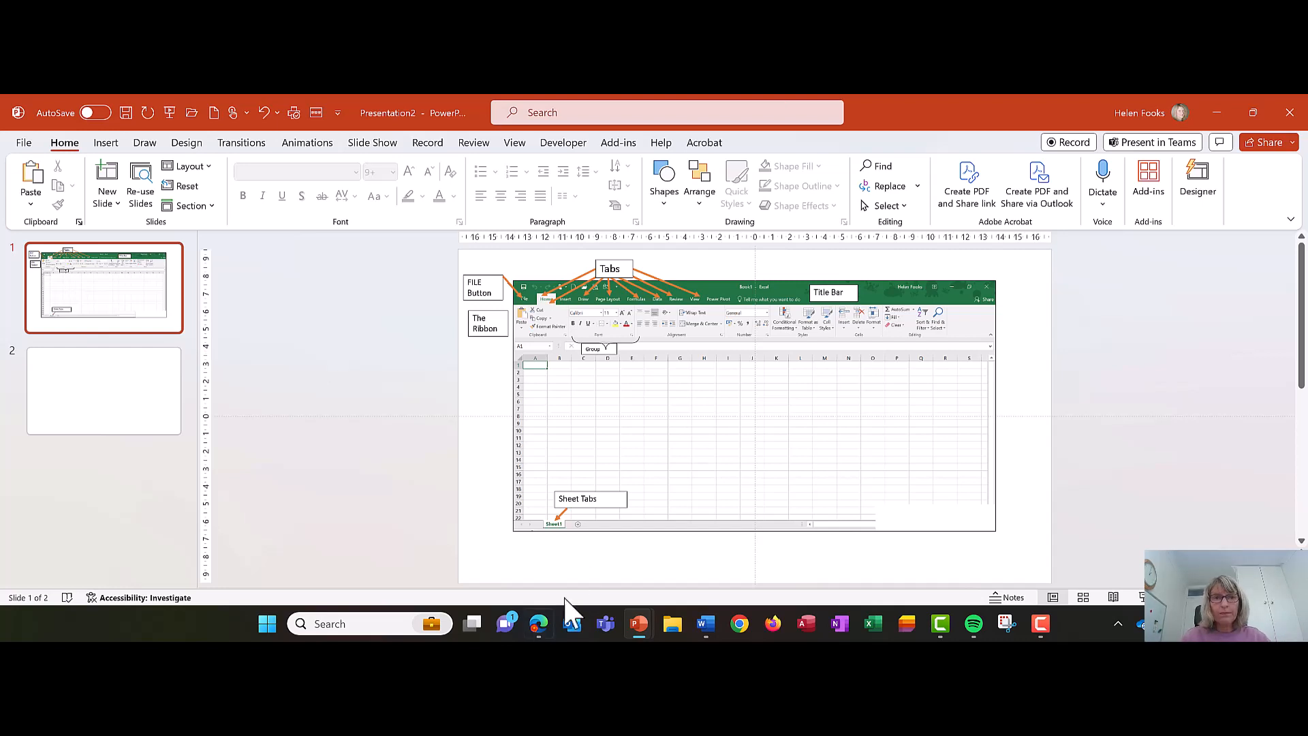
- Switch to the Excel 2016 Introduction document in Word and insert the saved Excel screen picture from this device below "Getting Started with Excel"
left_click(706, 624)
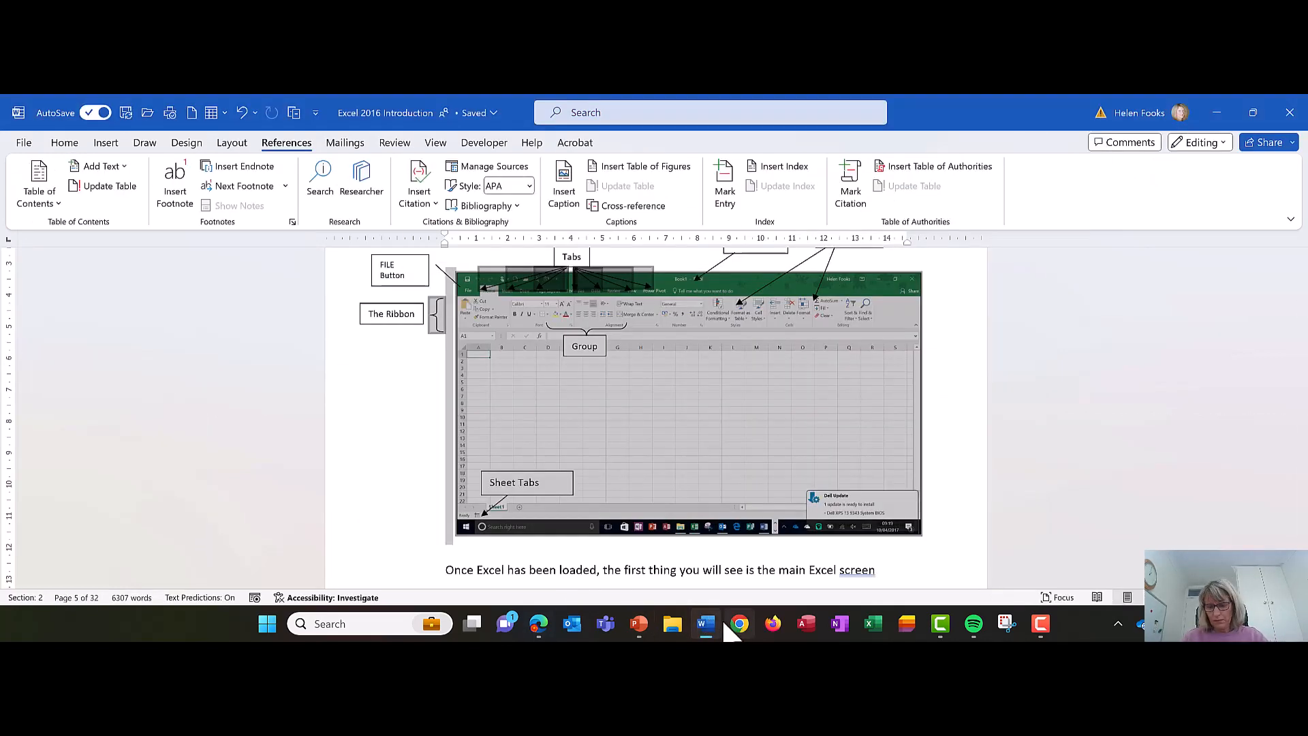
mouse_move(705, 635)
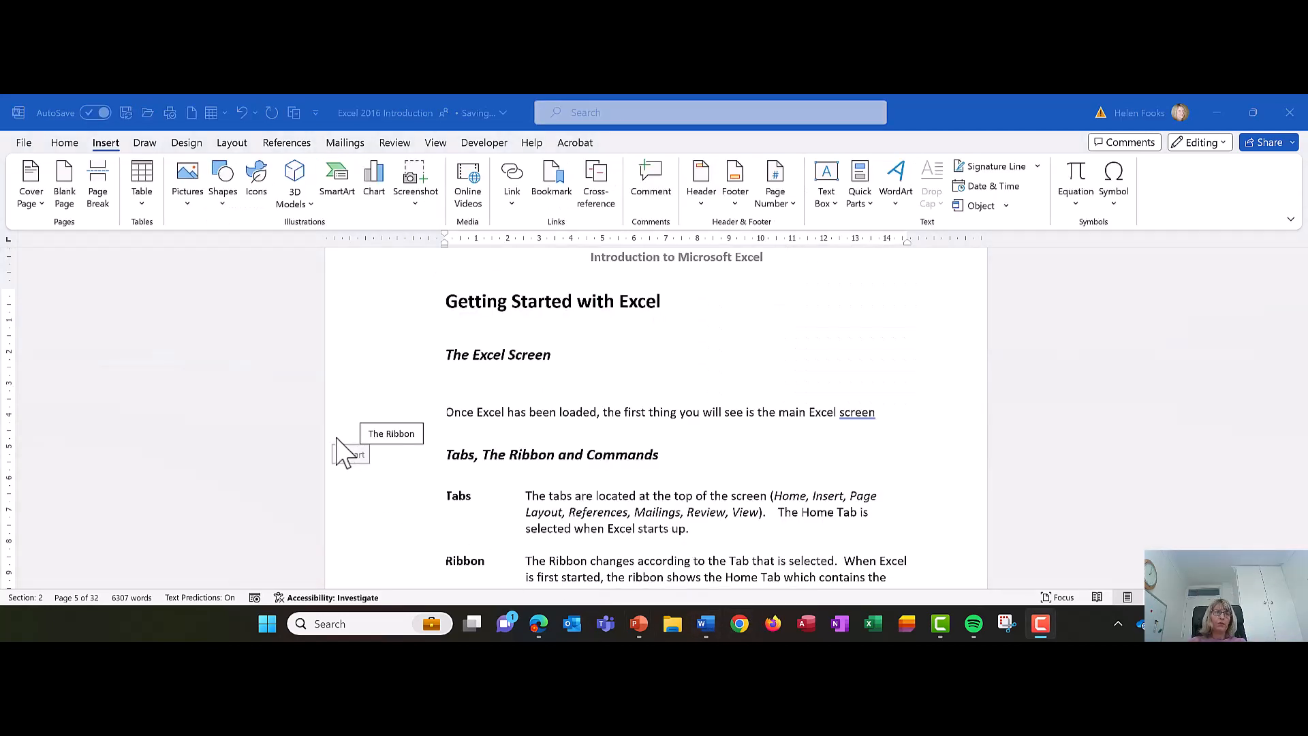
left_click(484, 328)
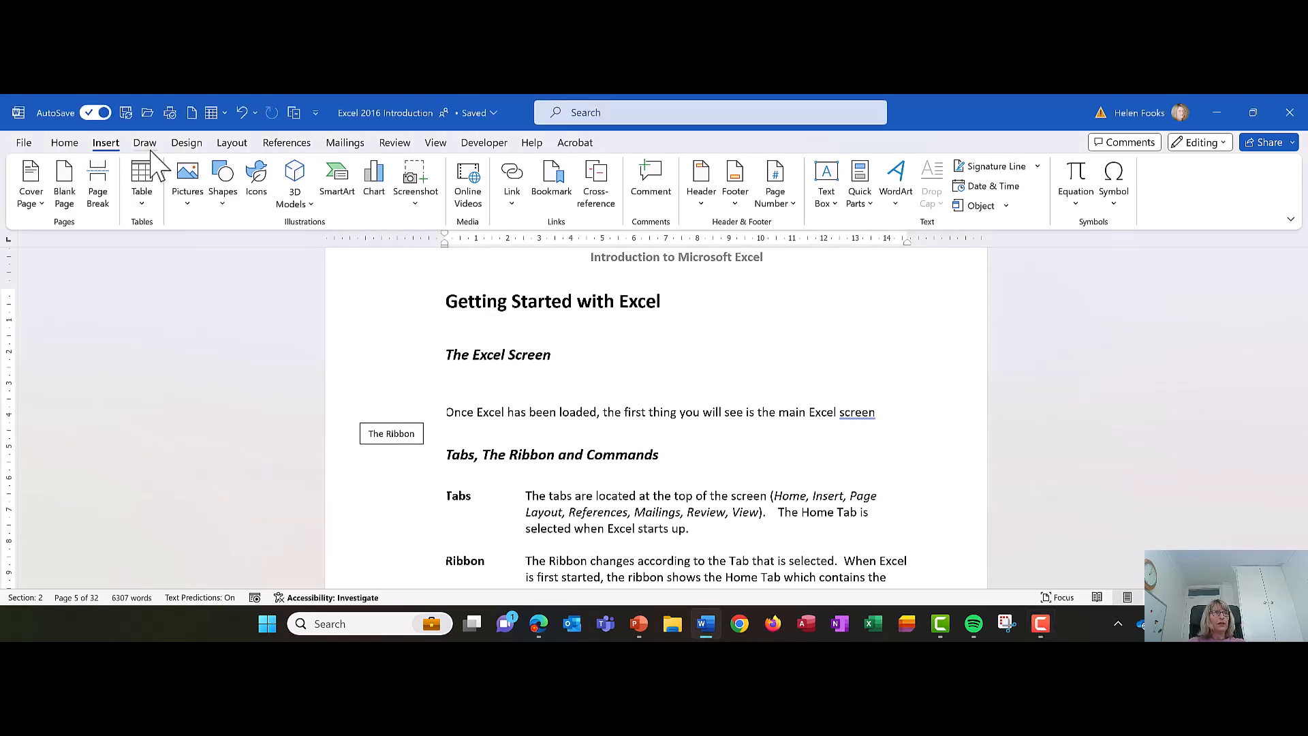
left_click(184, 191)
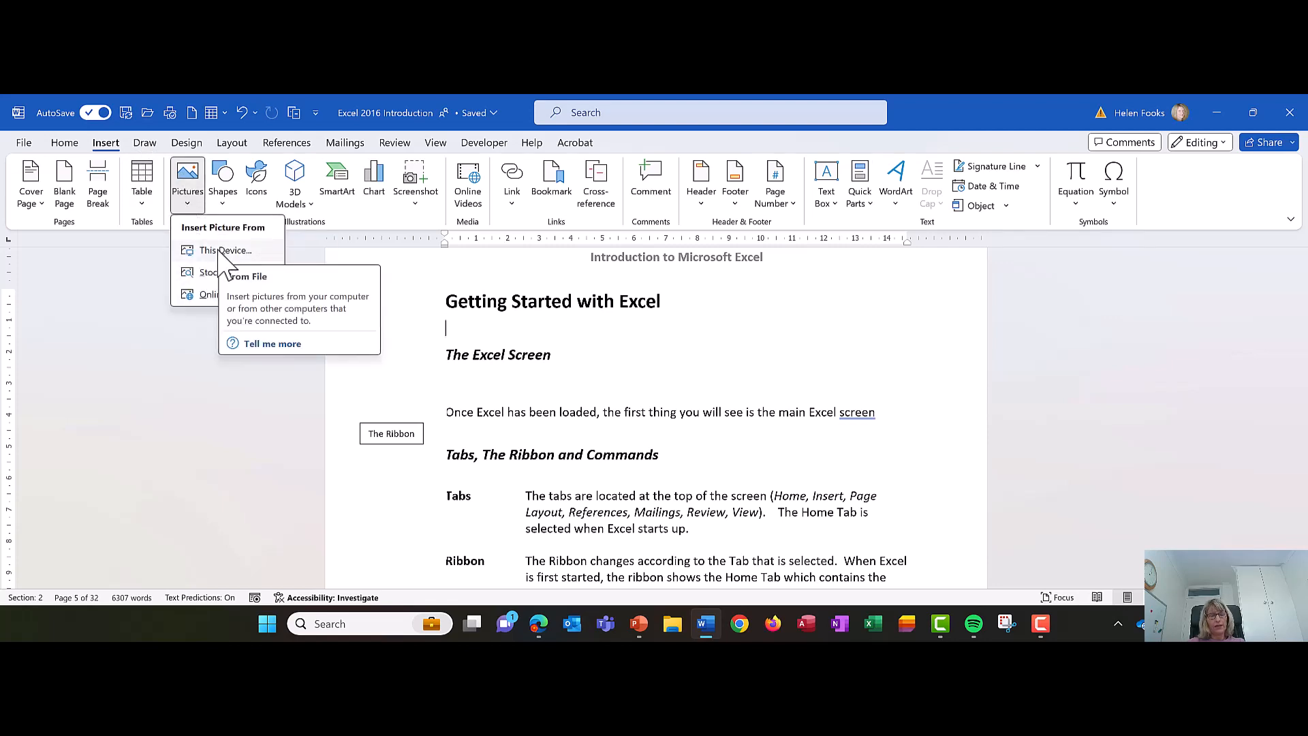
left_click(225, 250)
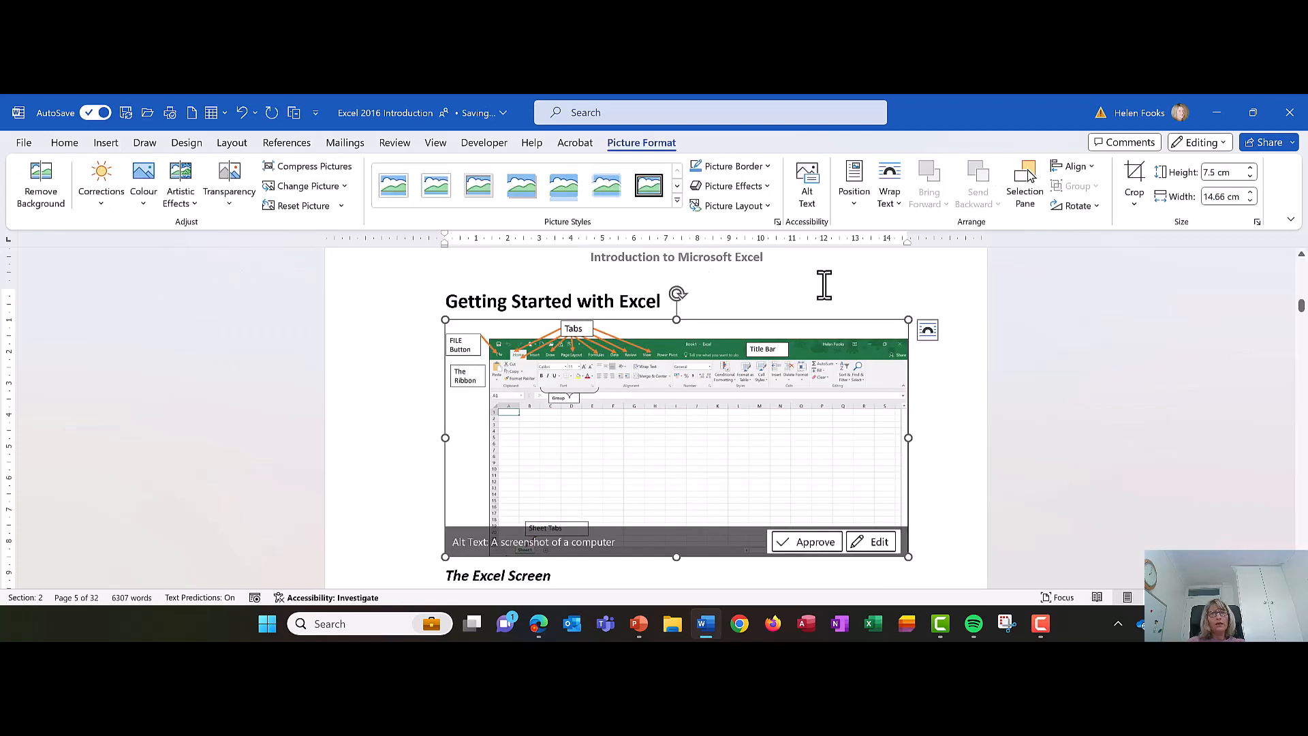
left_click(824, 286)
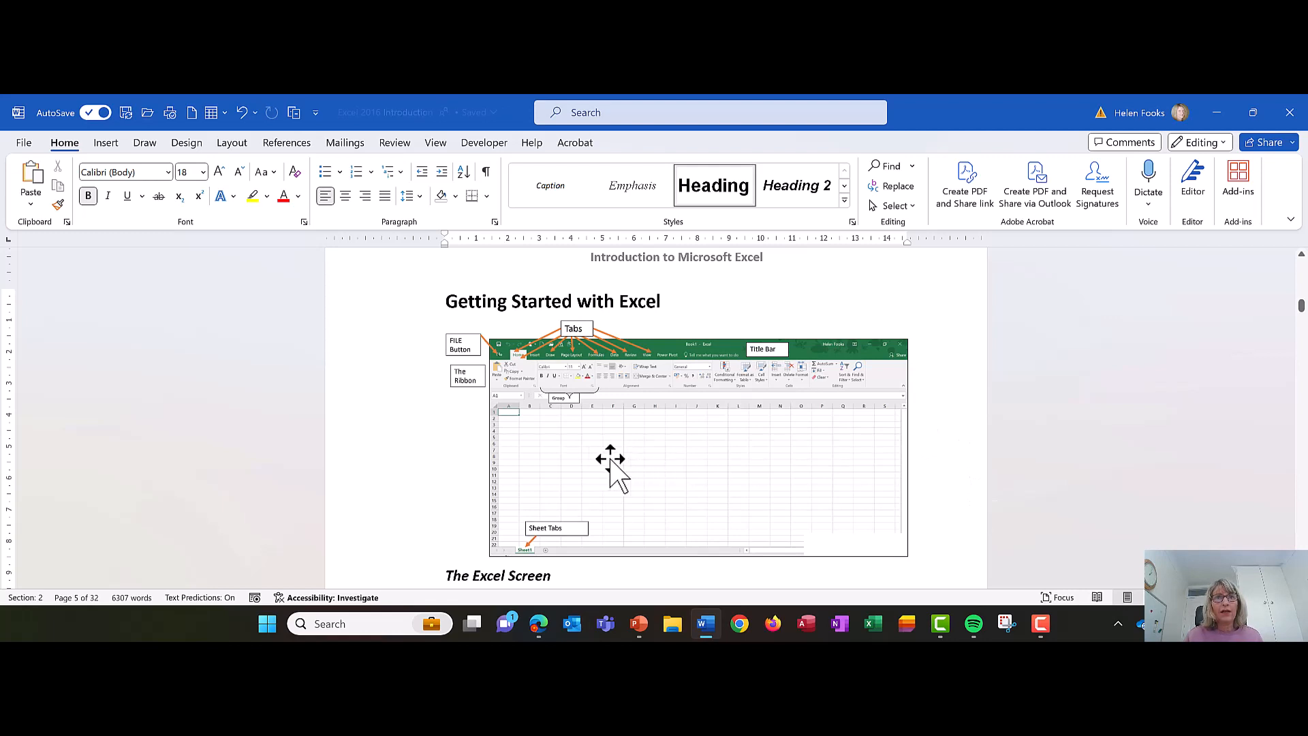
- Move the inserted picture below the heading "The Excel Screen", above the paragraph starting "Once Excel has been loaded"
scroll(651, 438, "down", 2)
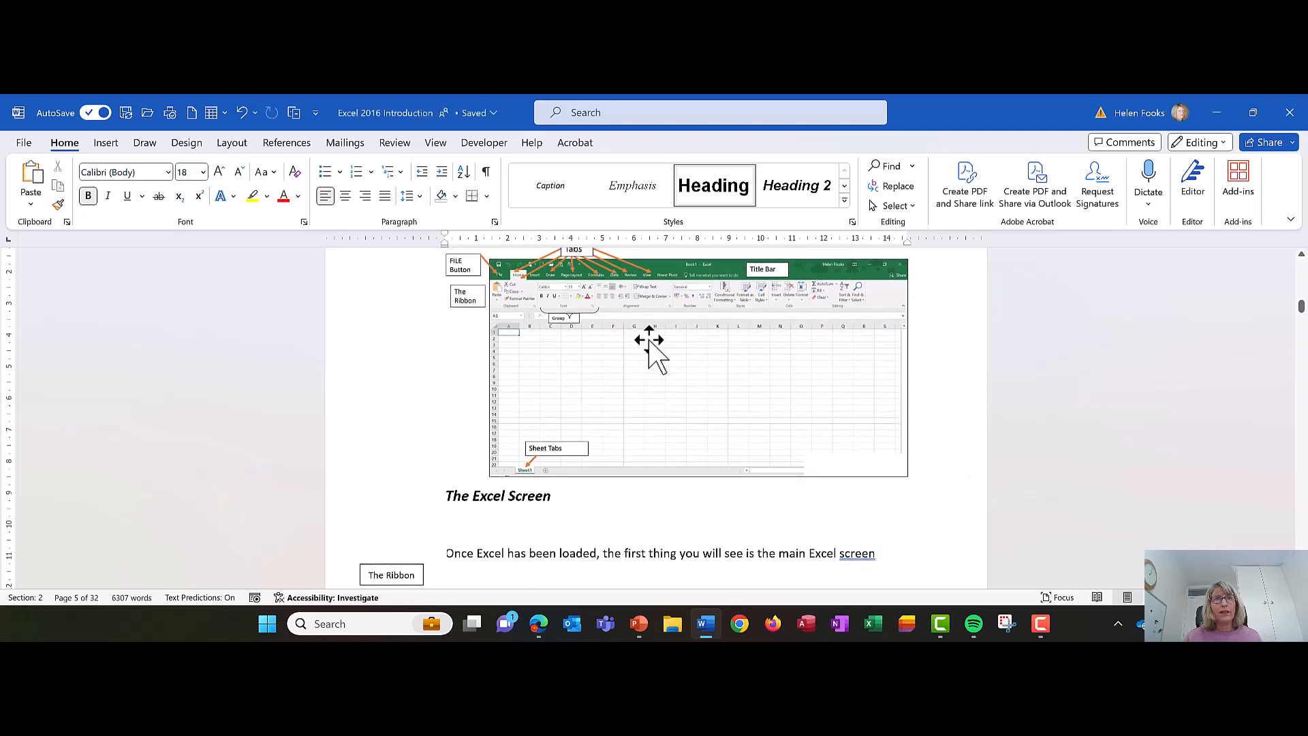
scroll(649, 344, "up", 2)
scroll(633, 398, "down", 1, "ctrl")
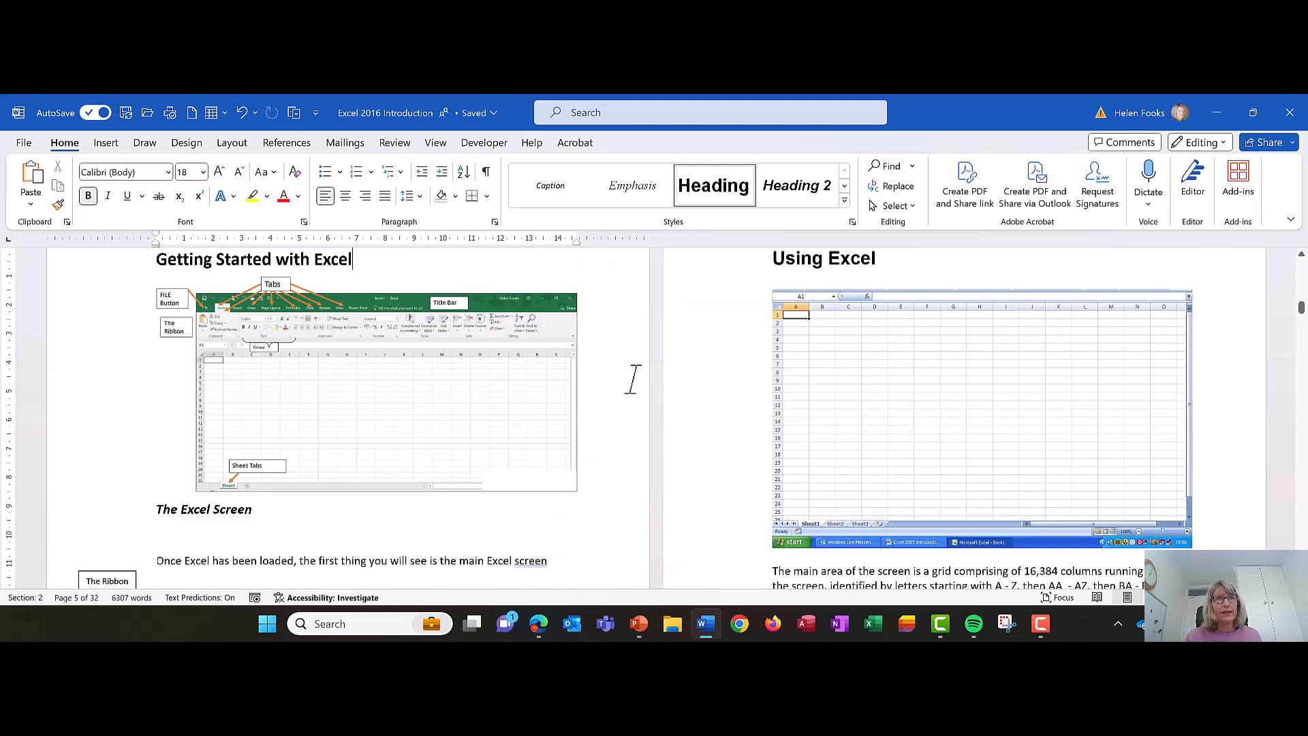
scroll(633, 380, "down", 1, "ctrl")
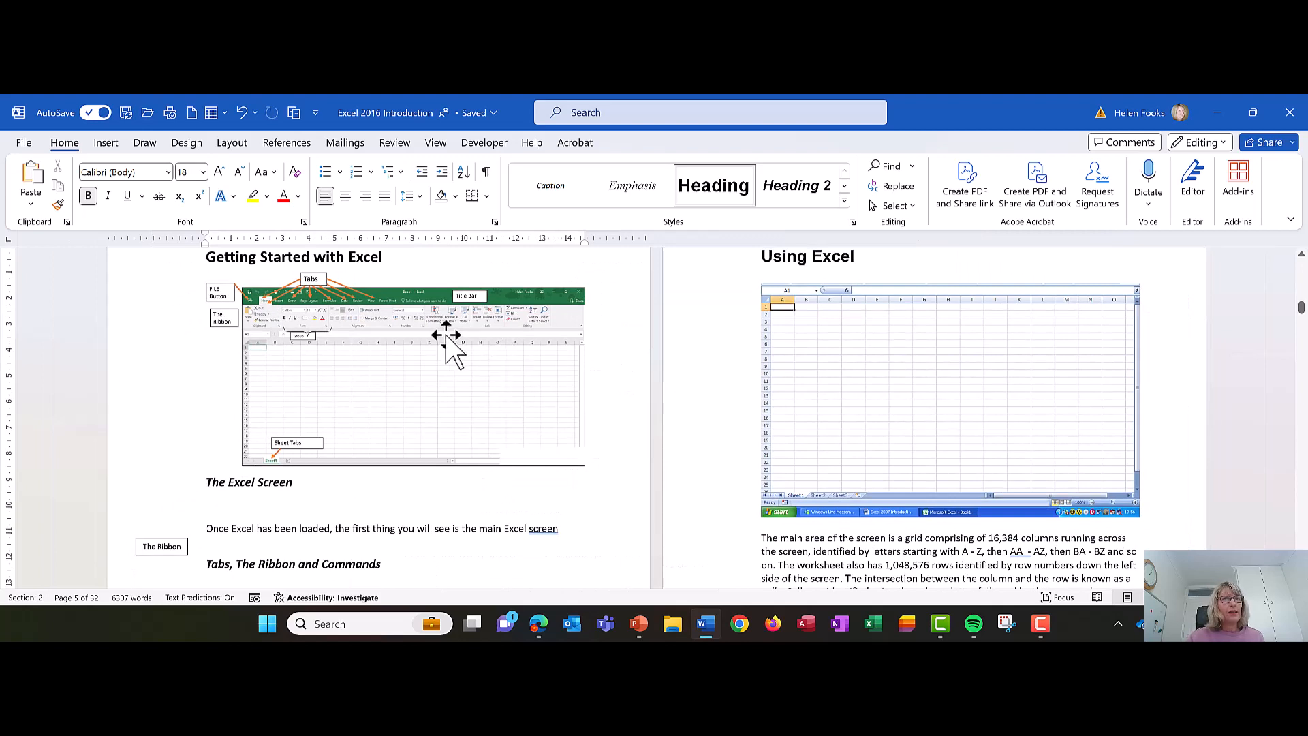
left_click_drag(446, 348, 274, 506)
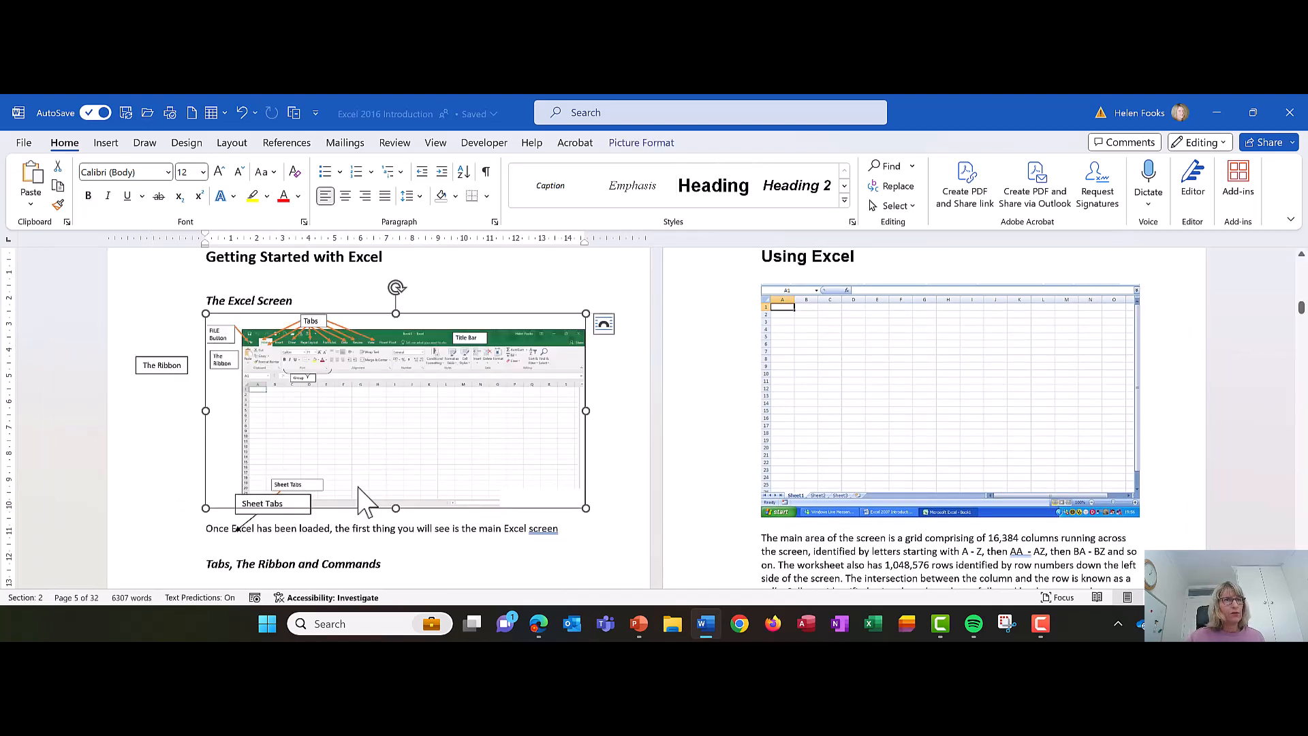
left_click(455, 295)
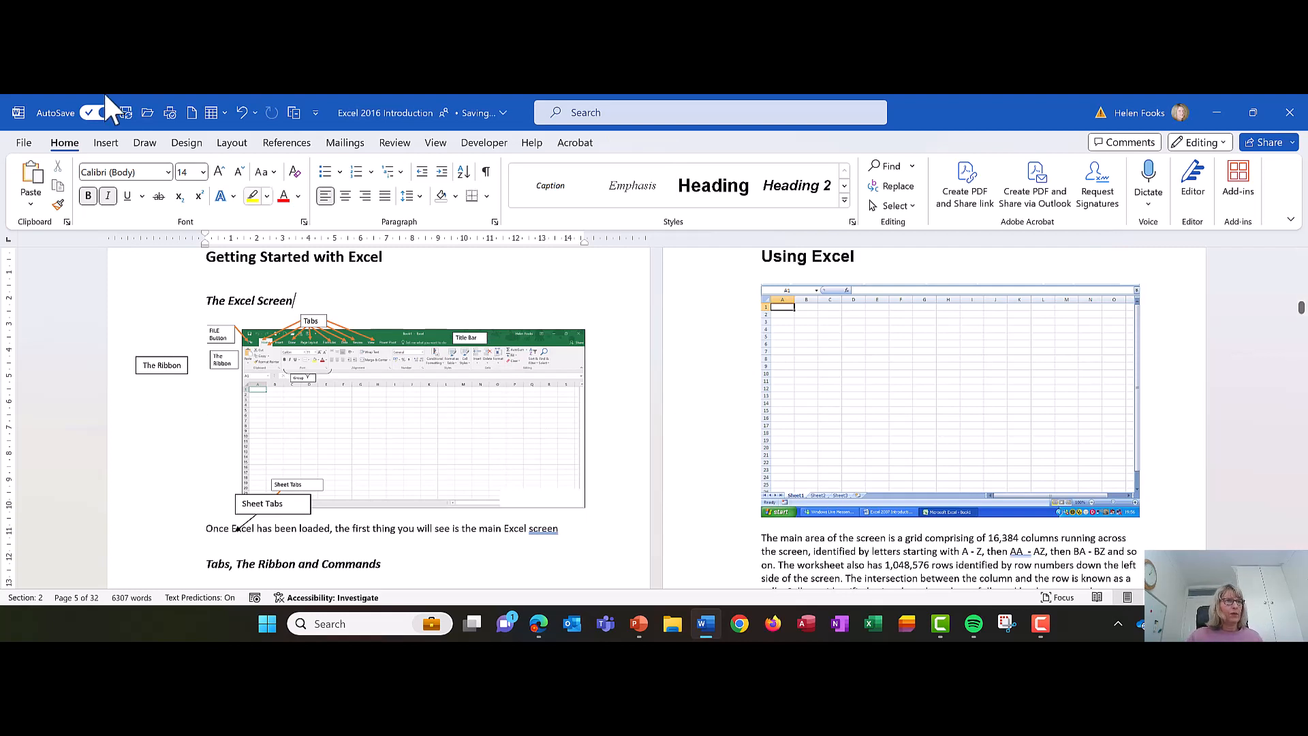
- Delete the leftover "The Ribbon" and "Sheet Tabs" text boxes and the loose arrow lying around the picture
left_click(178, 362)
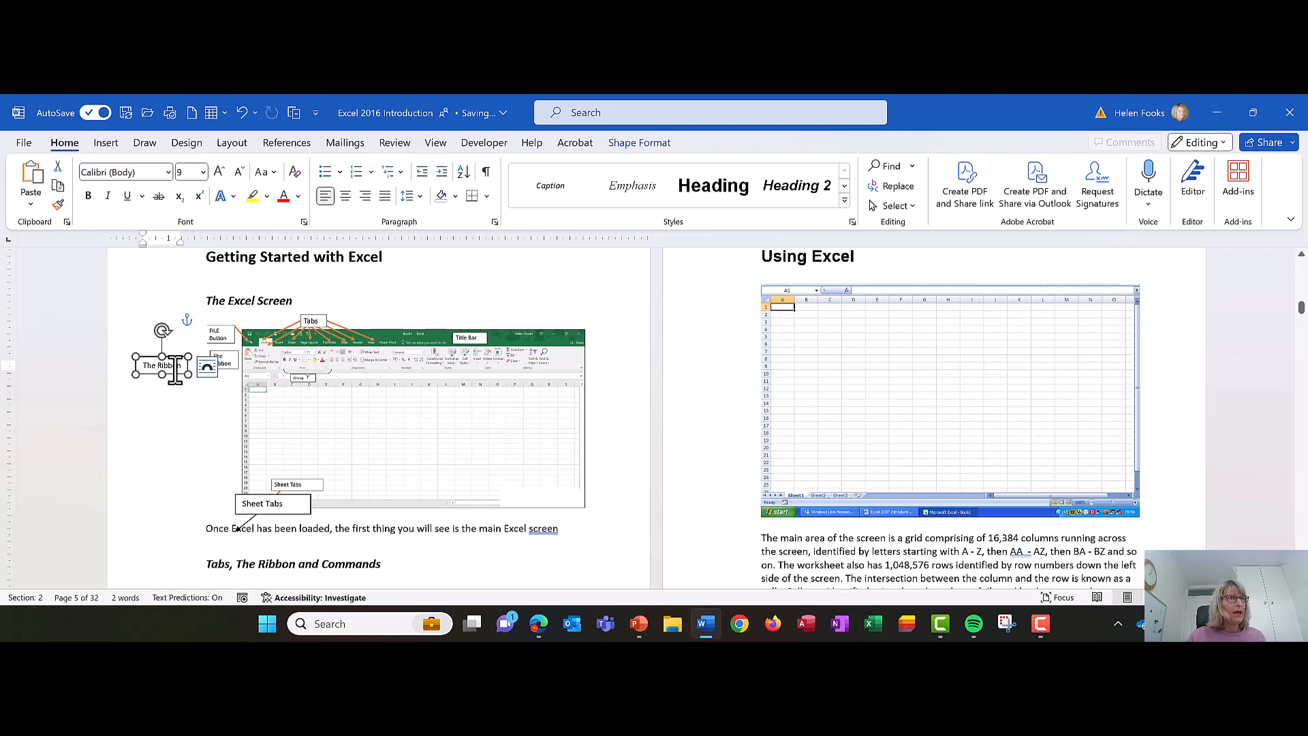
left_click_drag(179, 363, 257, 368)
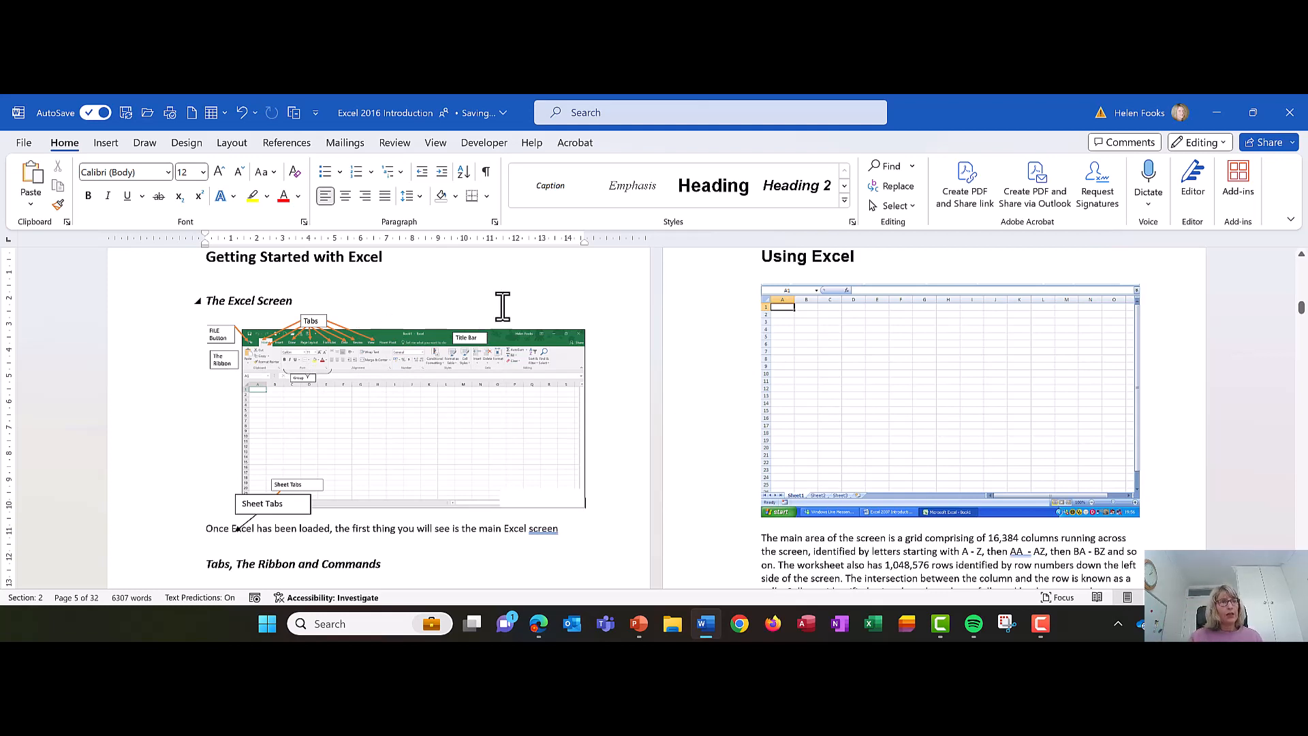
left_click(256, 510)
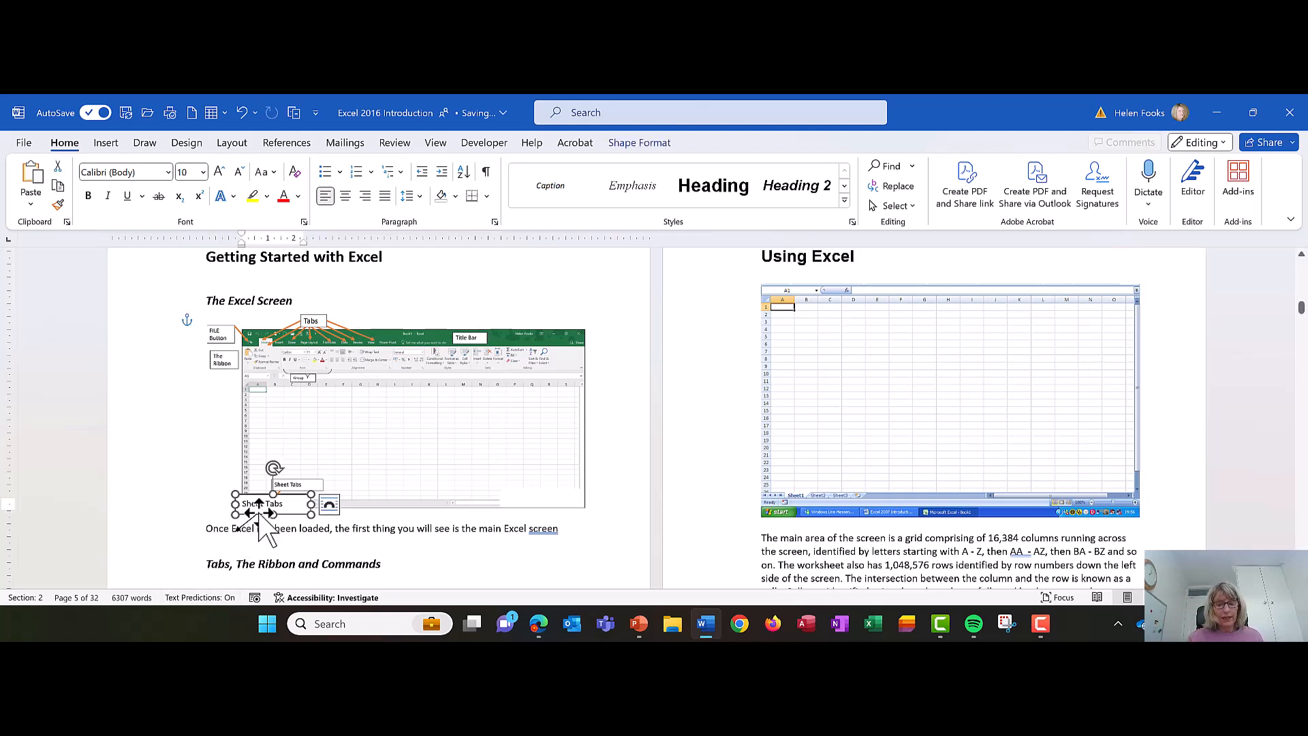
key("Delete")
left_click(255, 516)
key("Delete")
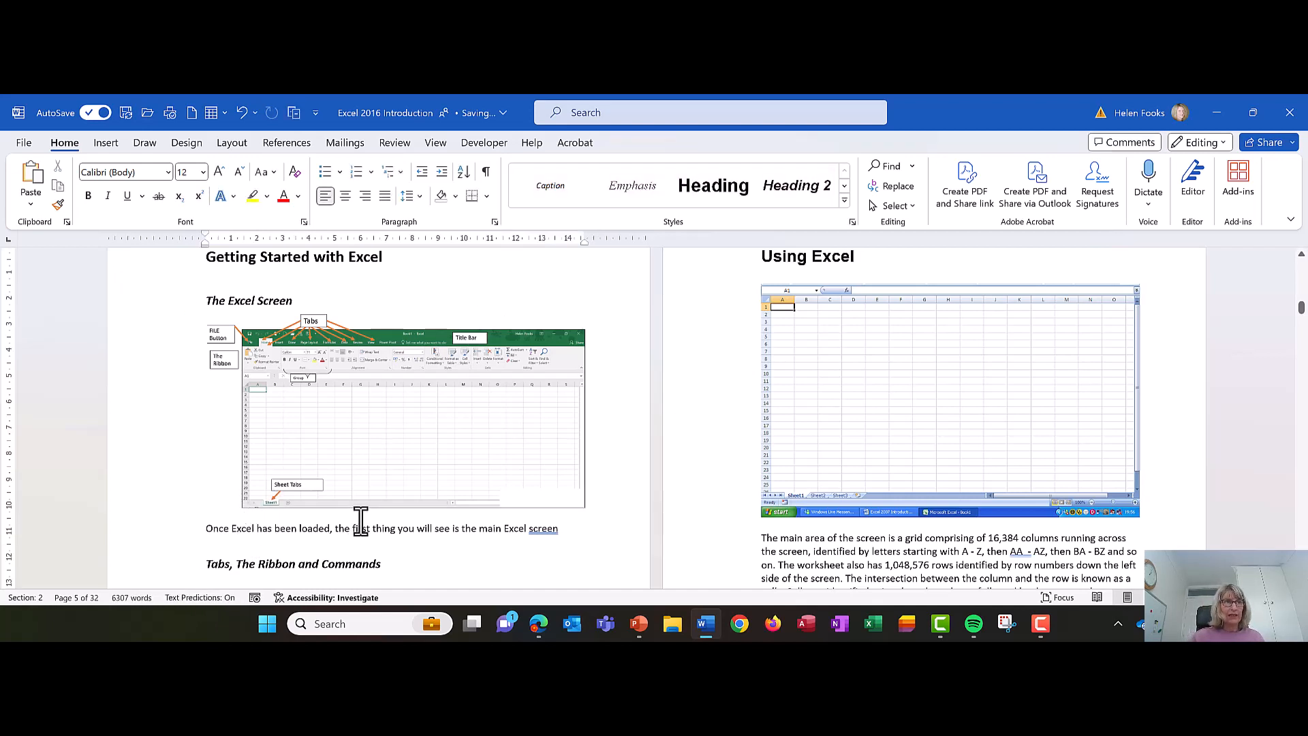
- Start a caption for the picture with label Figure and position Below selected item, and exclude the label from the caption
left_click(352, 393)
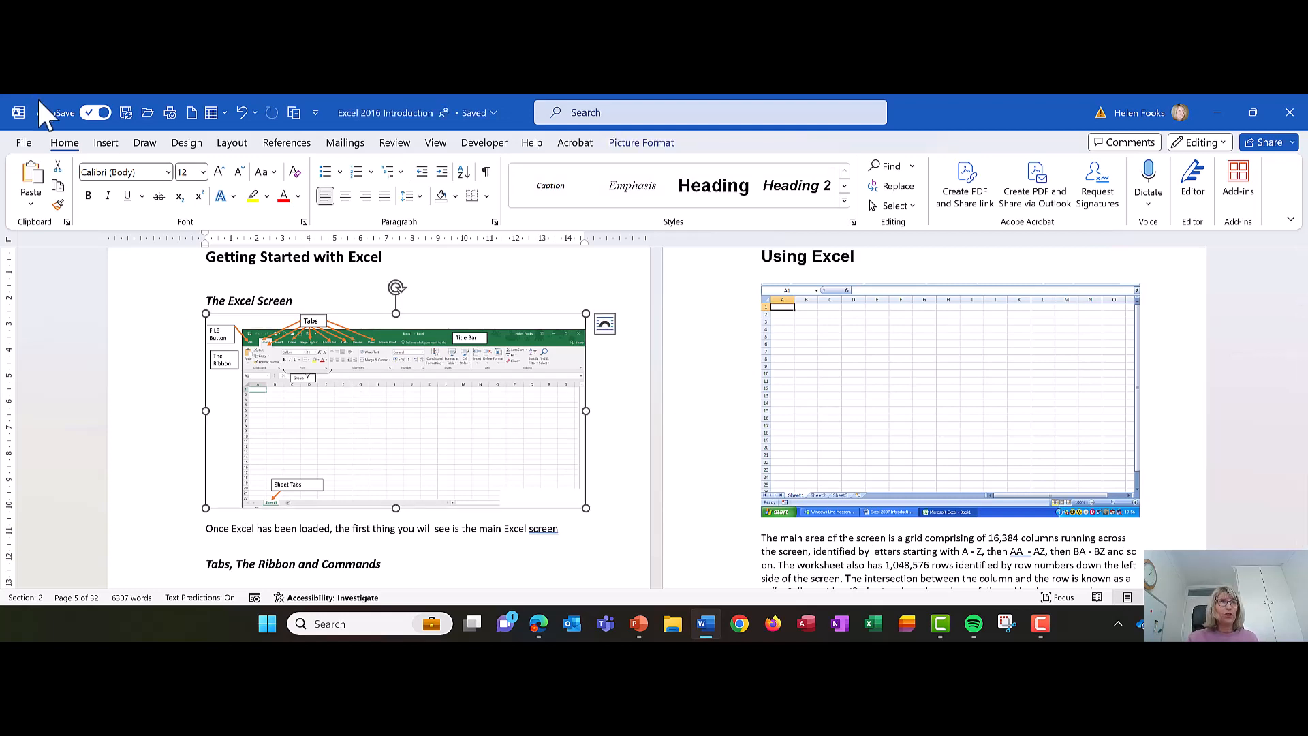
left_click(290, 144)
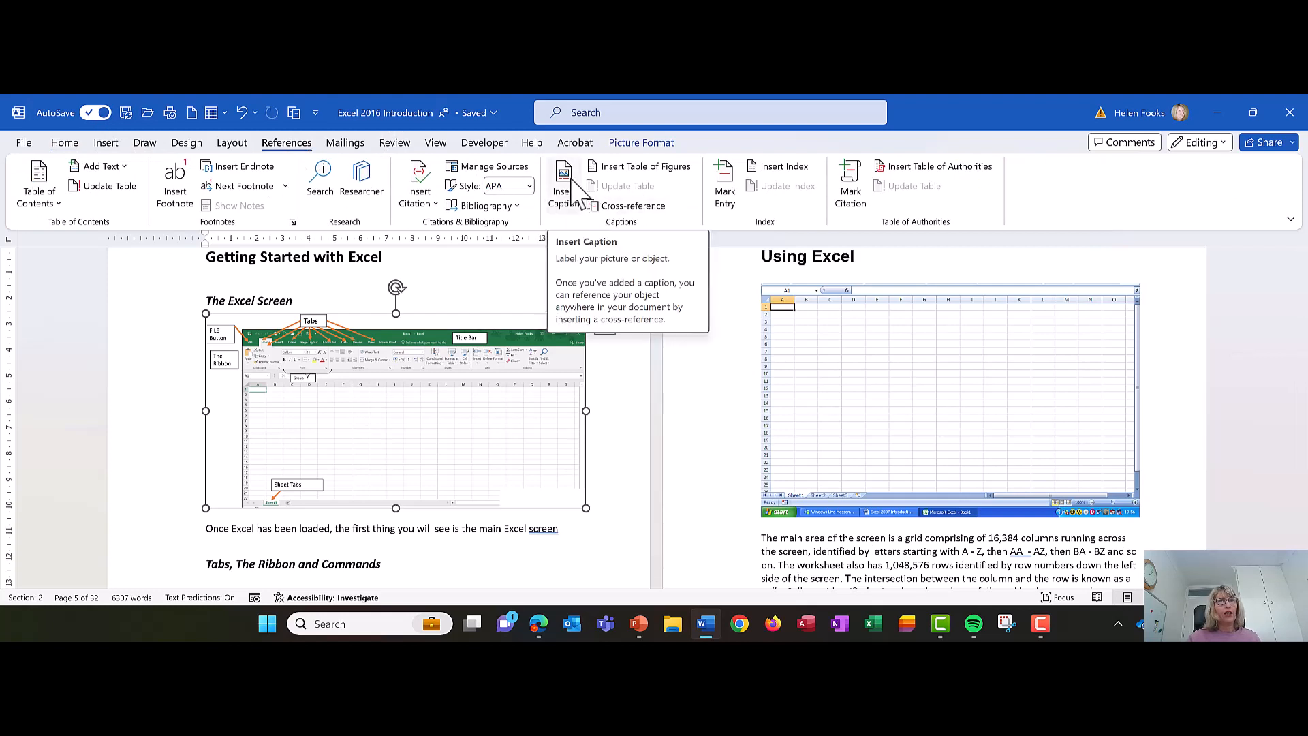
left_click(573, 185)
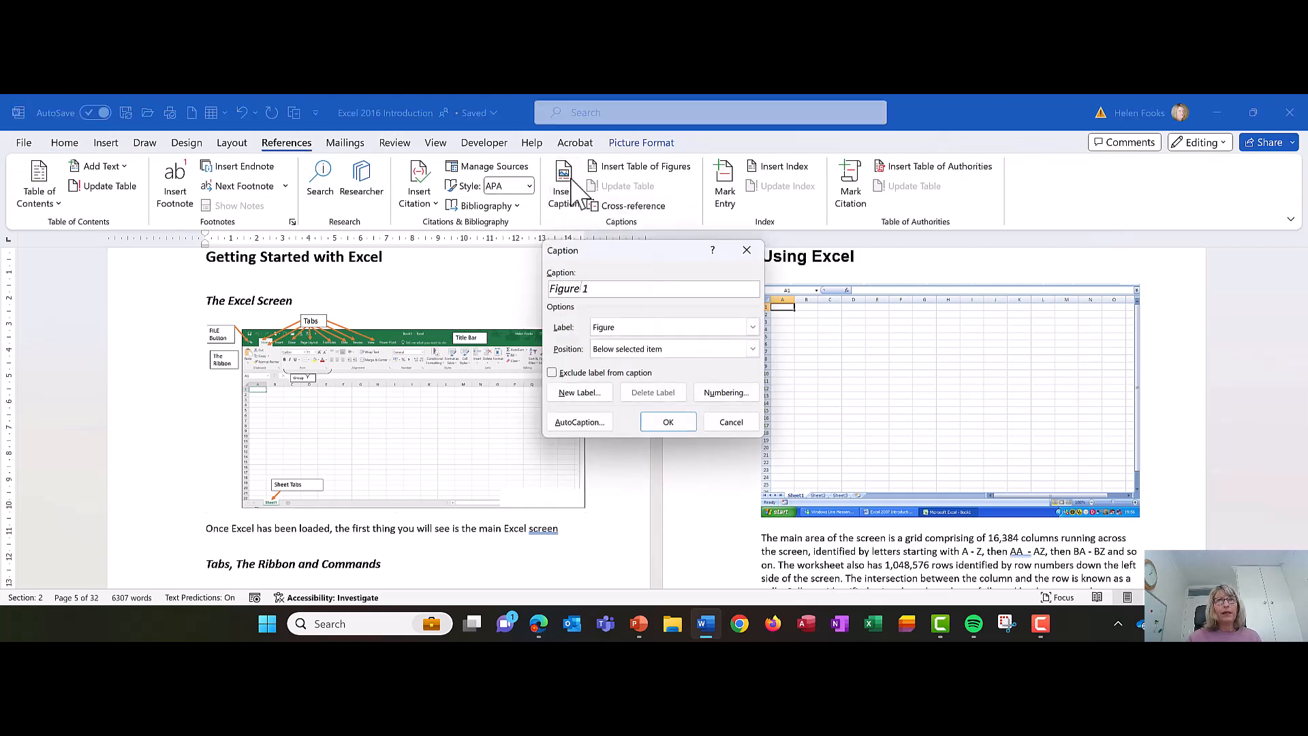
left_click(633, 331)
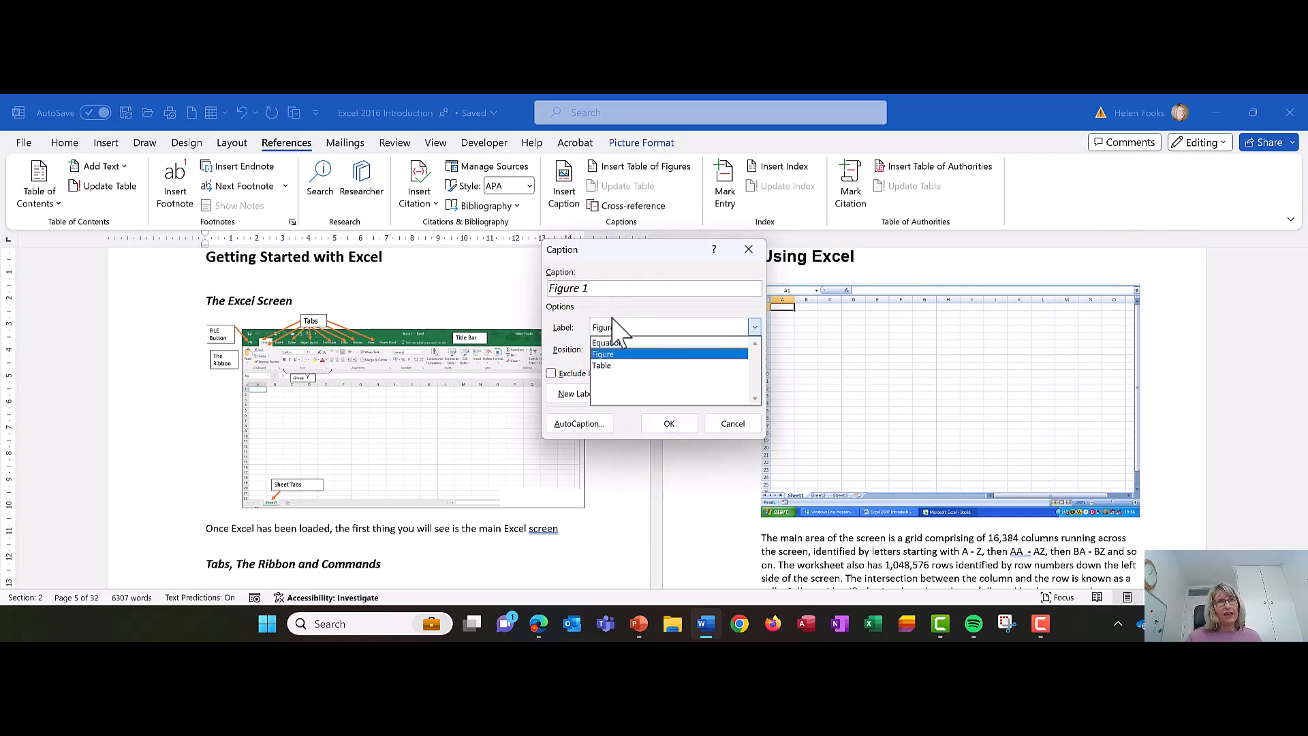
left_click(623, 292)
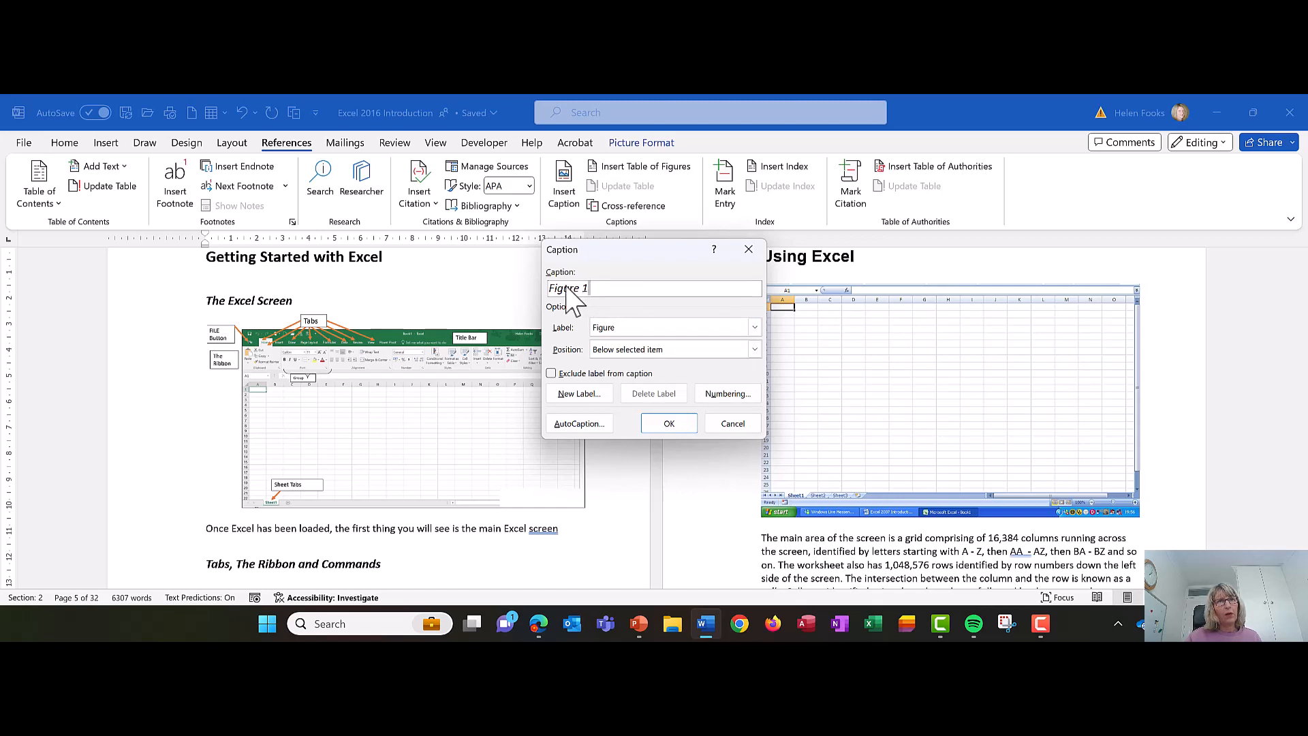
left_click(615, 350)
left_click(623, 376)
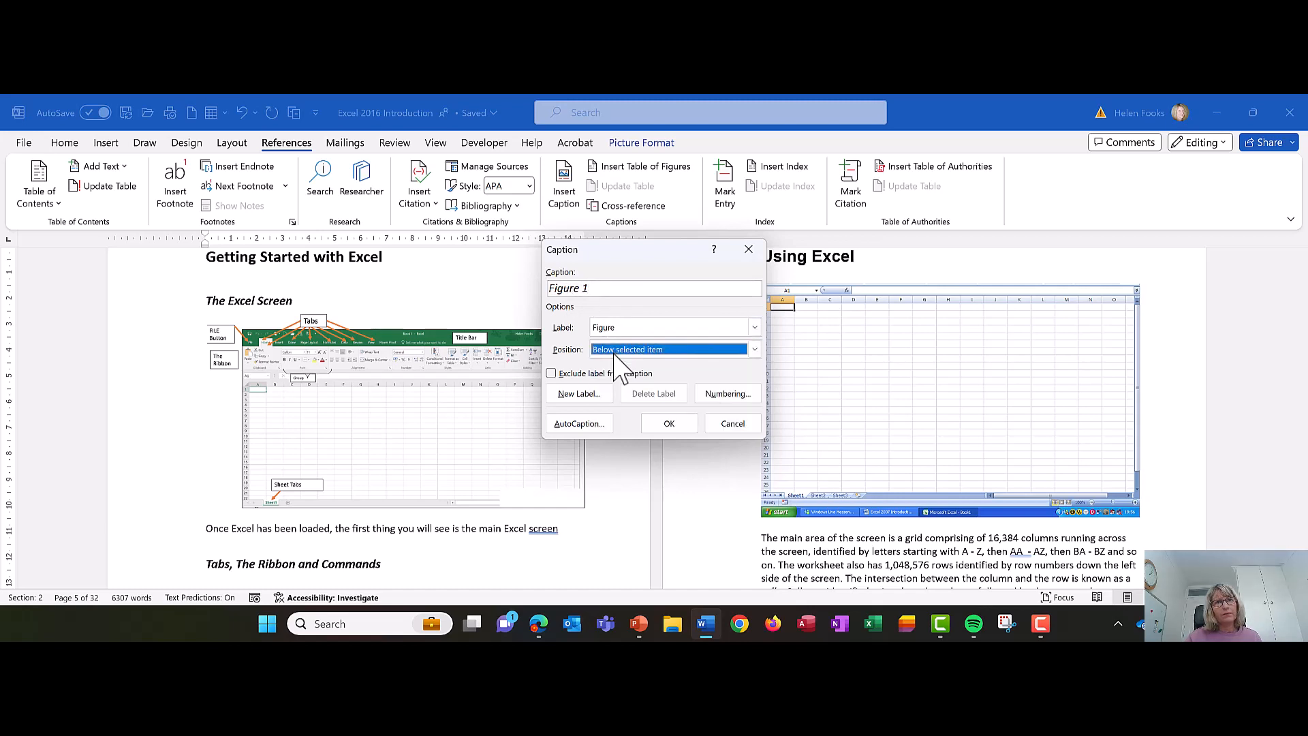
left_click(553, 374)
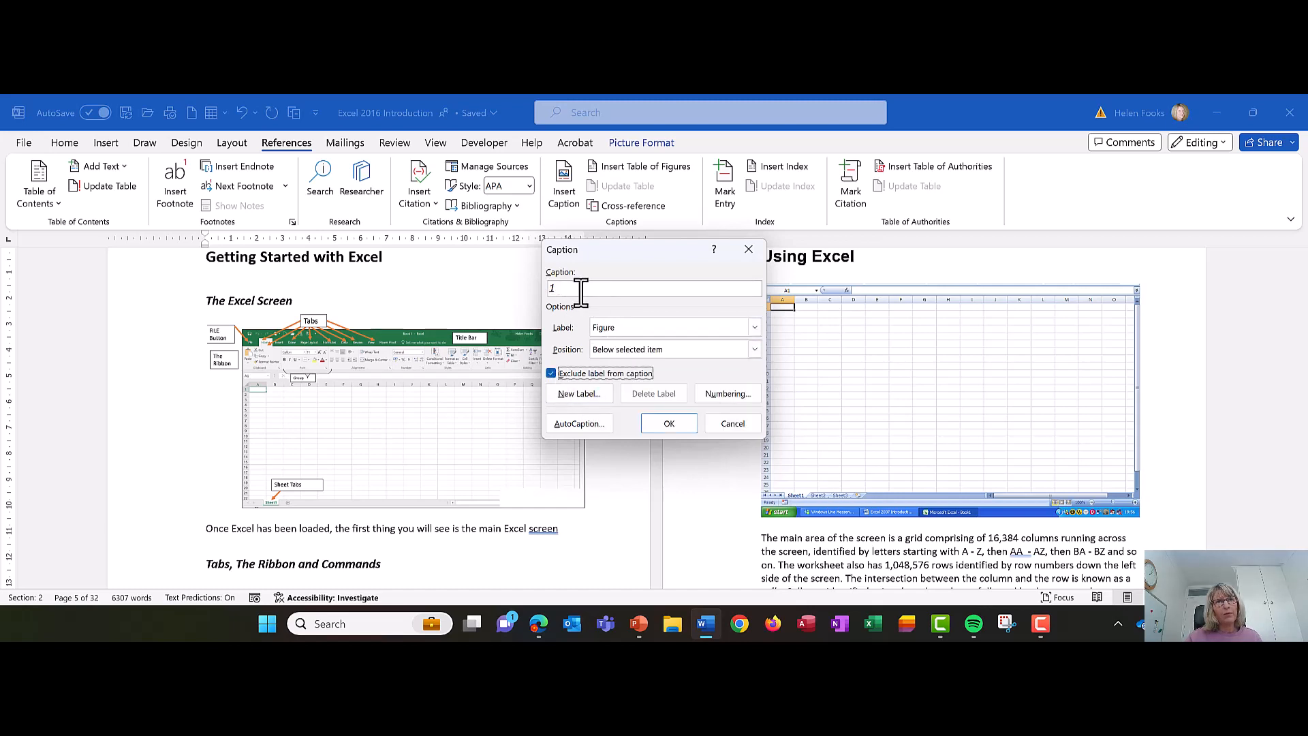
left_click(583, 289)
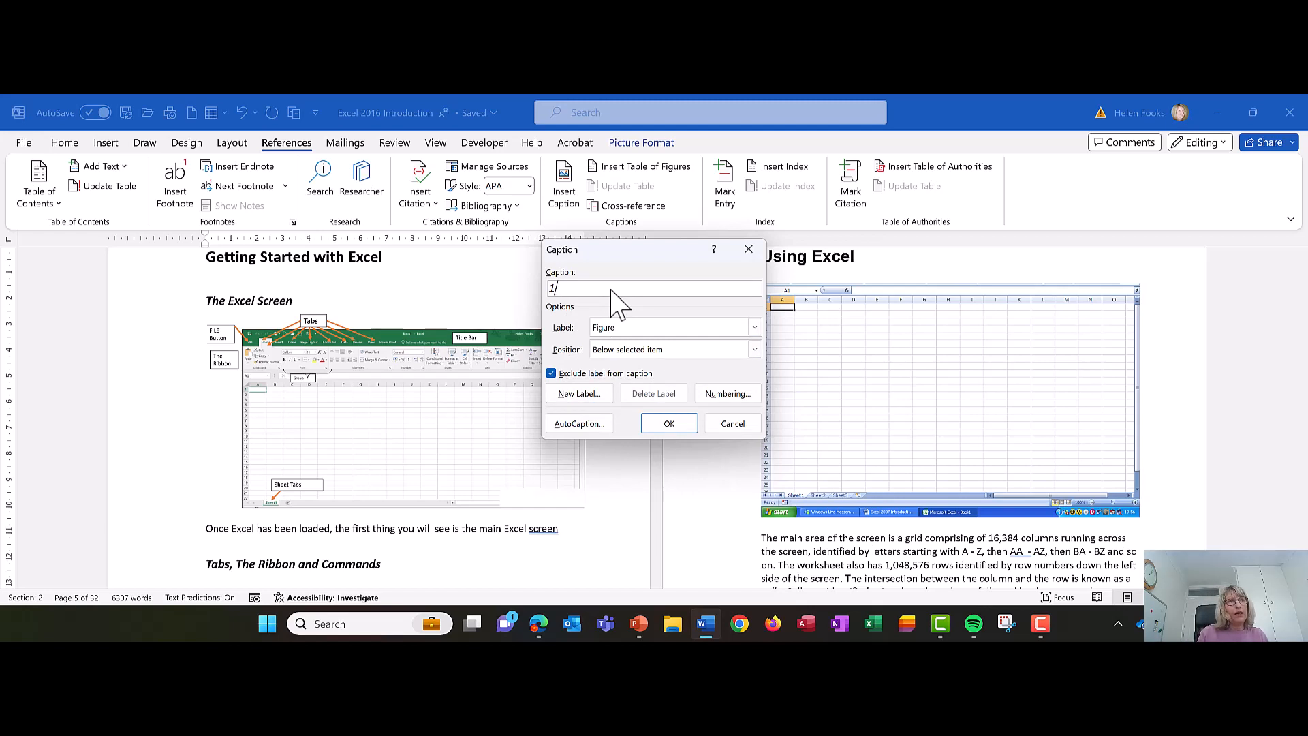
type("tHE")
key("BackSpace")
key("BackSpace")
key("BackSpace")
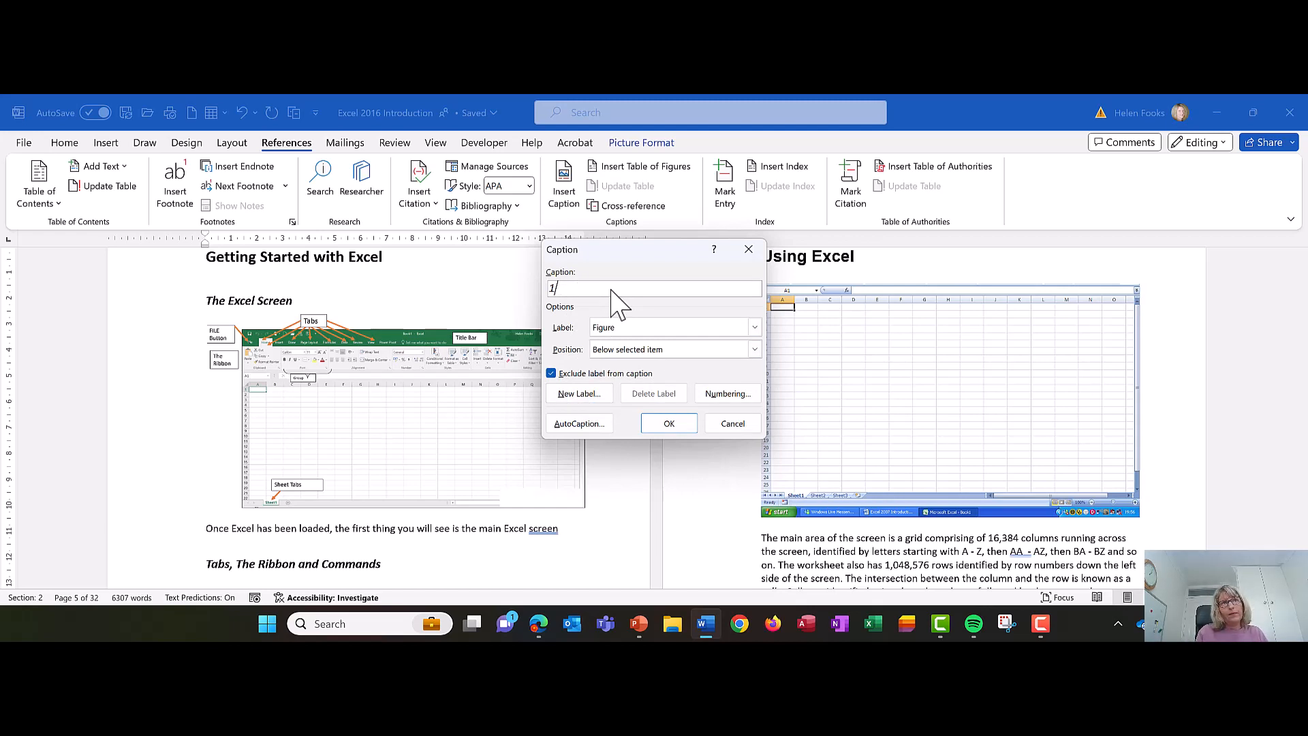
type("tHE")
key("BackSpace")
key("BackSpace")
key("BackSpace")
key("BackSpace")
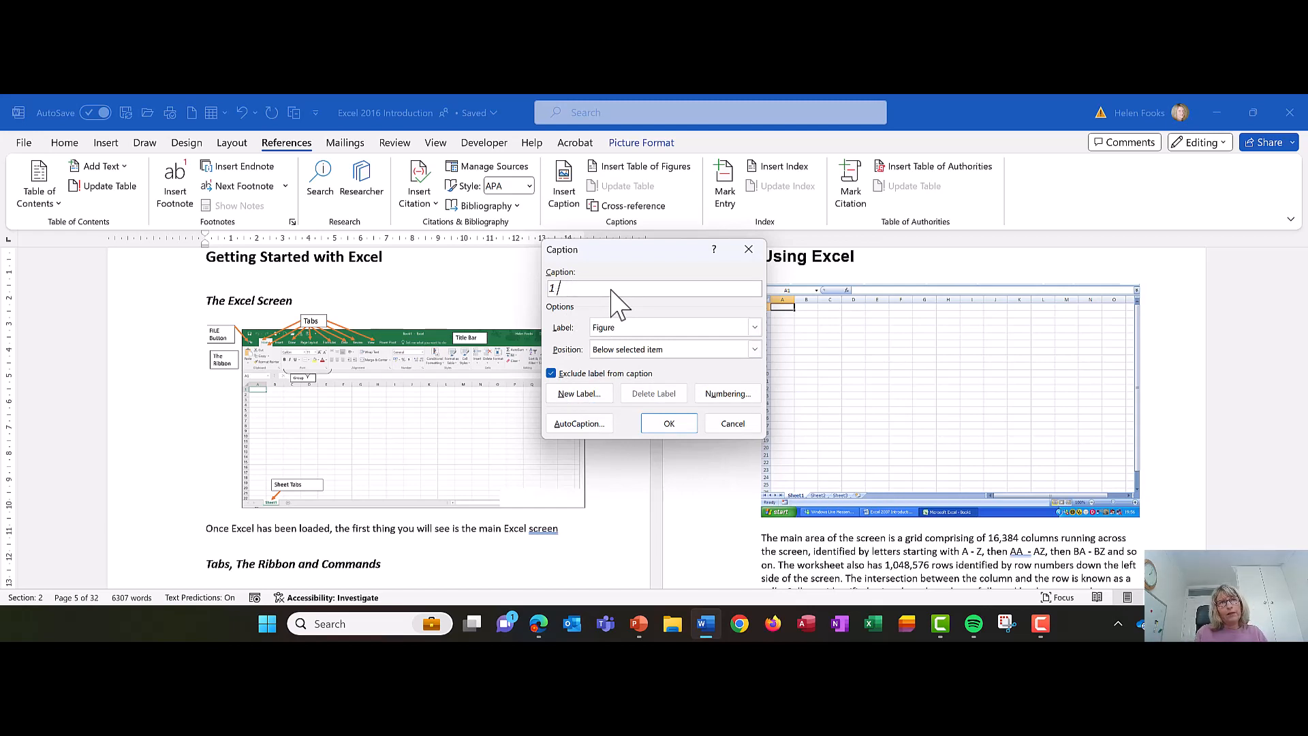
- Add the text "The Excel Screen" after the caption number and insert the caption below the picture
type("The Exce")
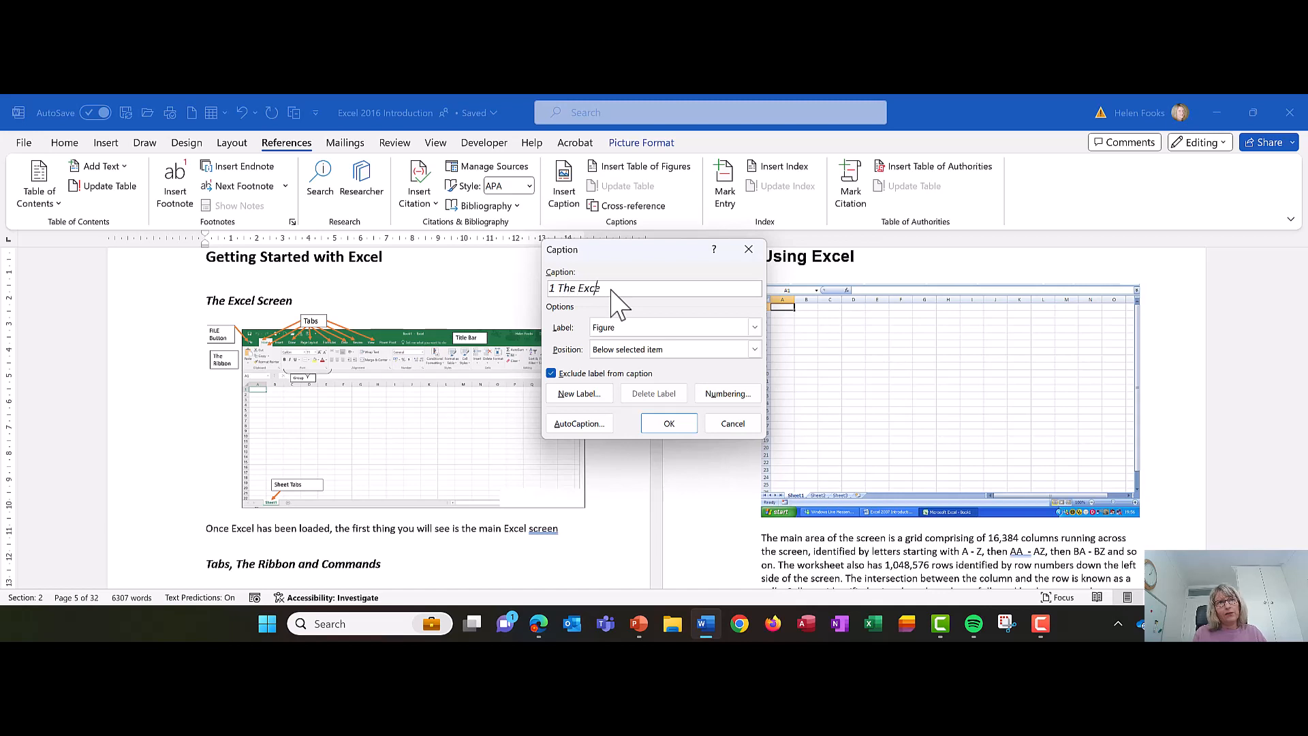
type("l Screen")
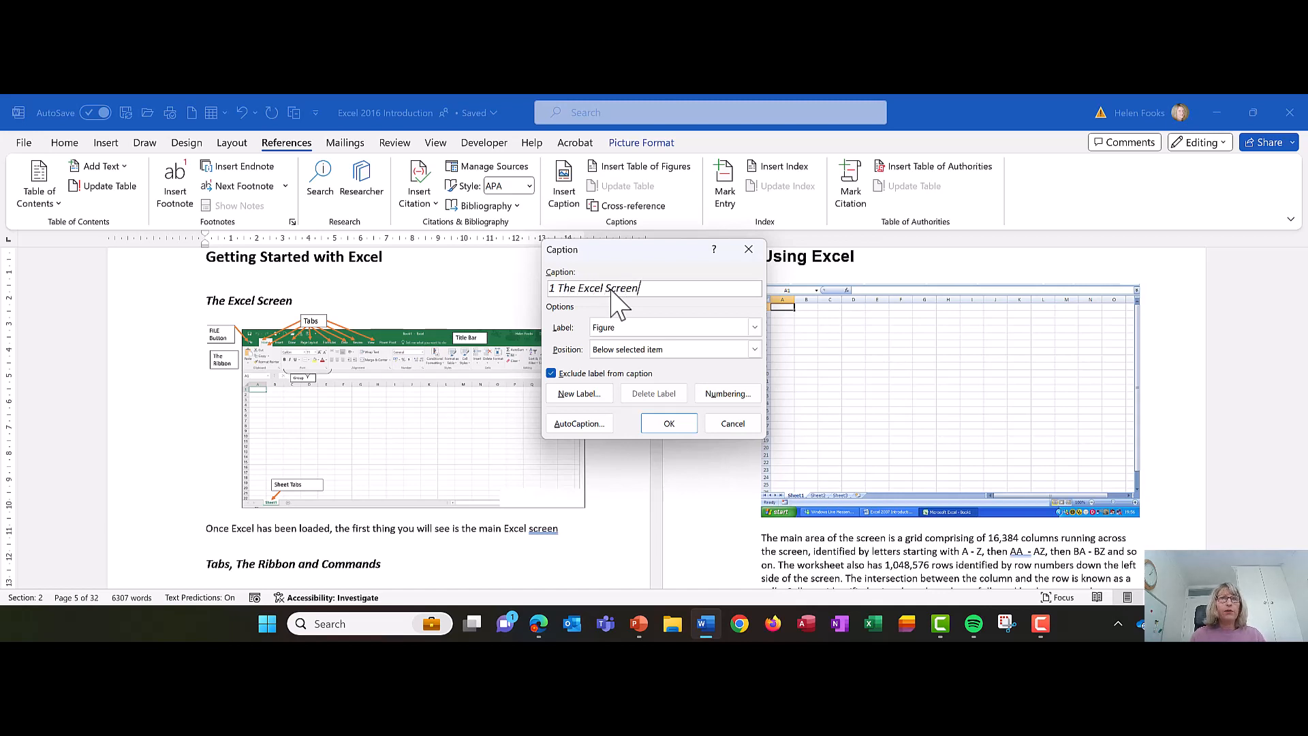
left_click(668, 424)
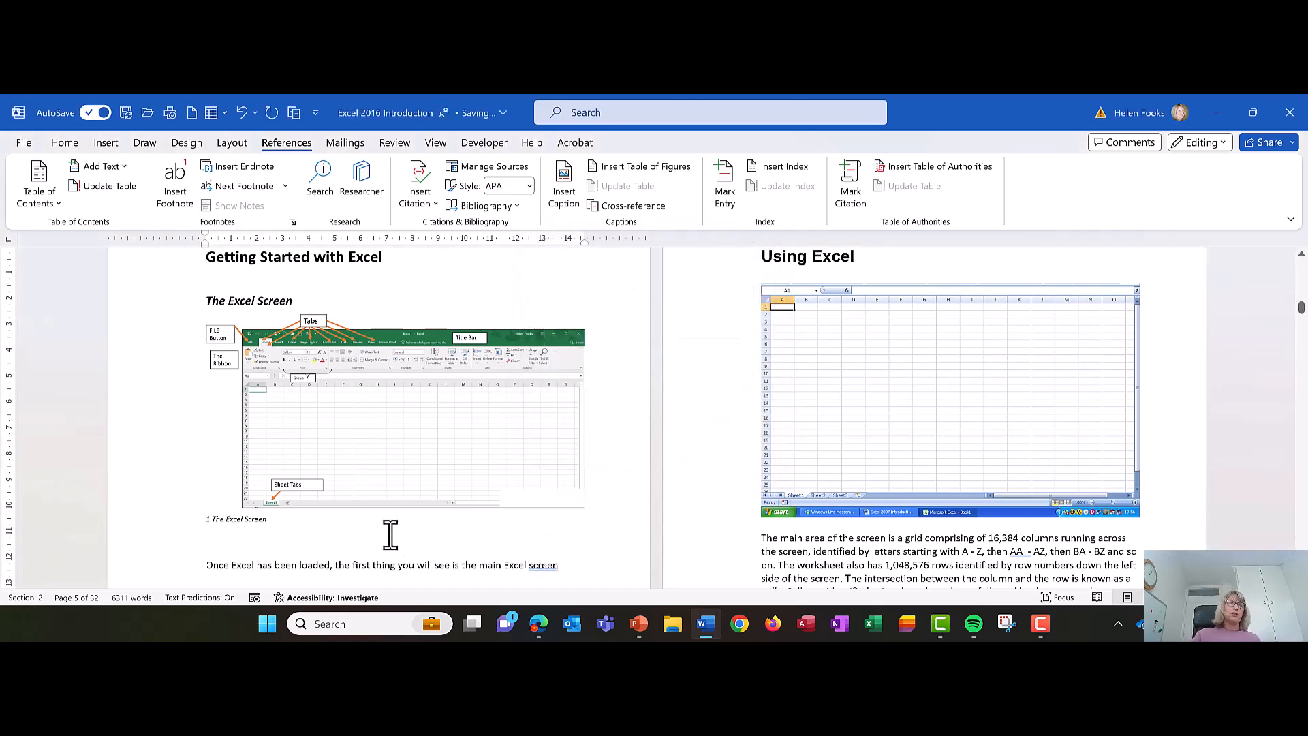
left_click(214, 516)
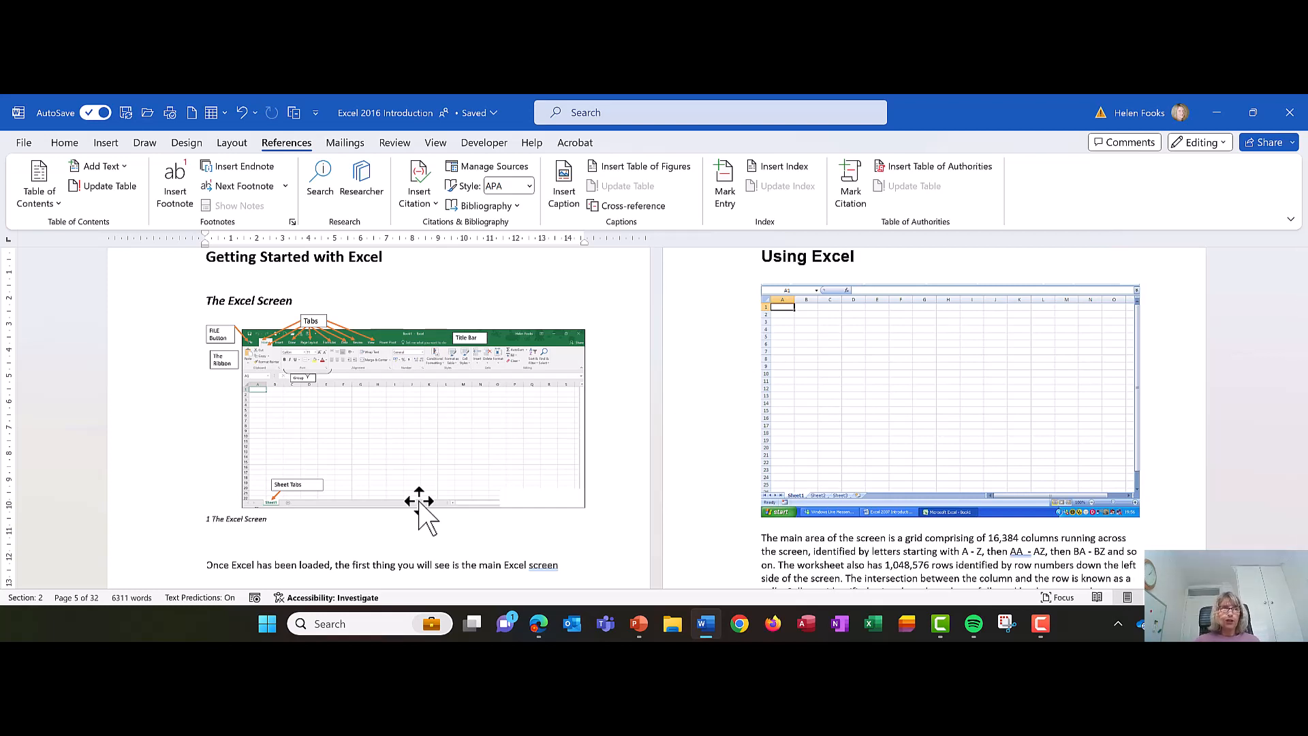
scroll(419, 501, "up", 2)
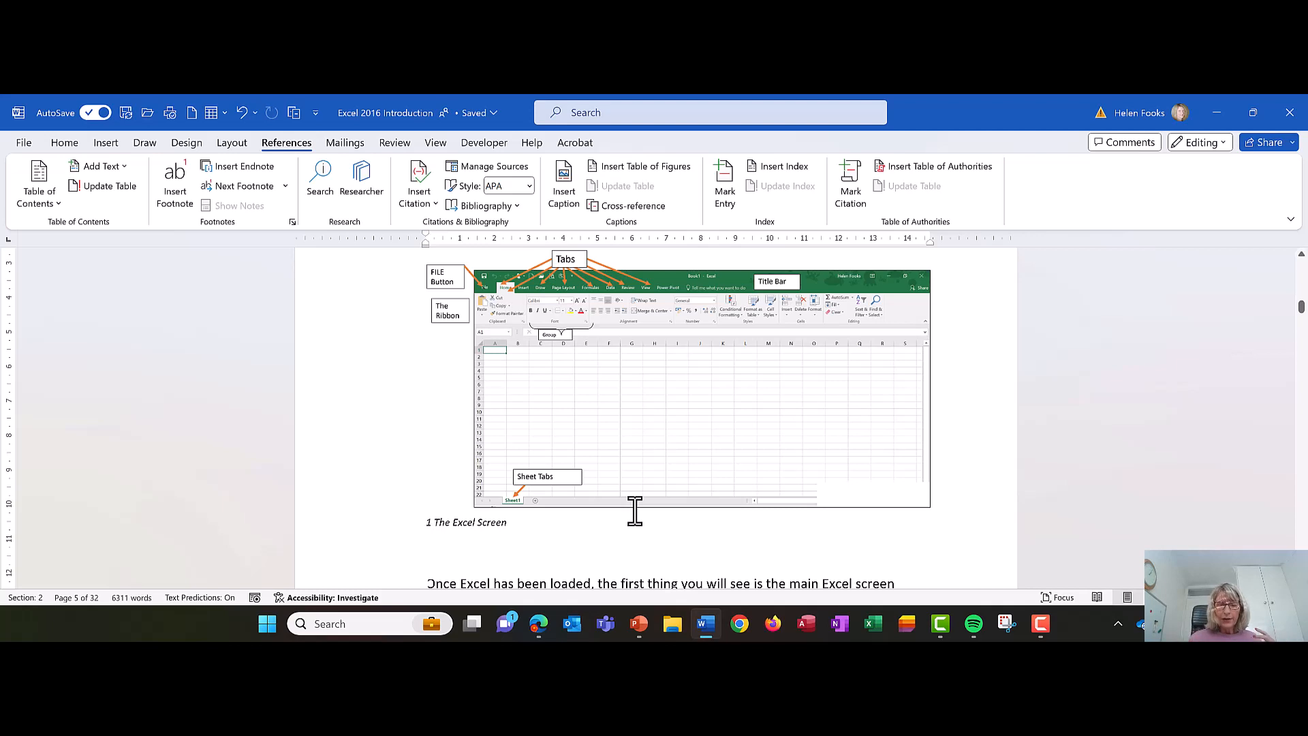
- Shrink the Excel screen picture to about 10.17 cm wide and set its text wrapping to Square
left_click(666, 316)
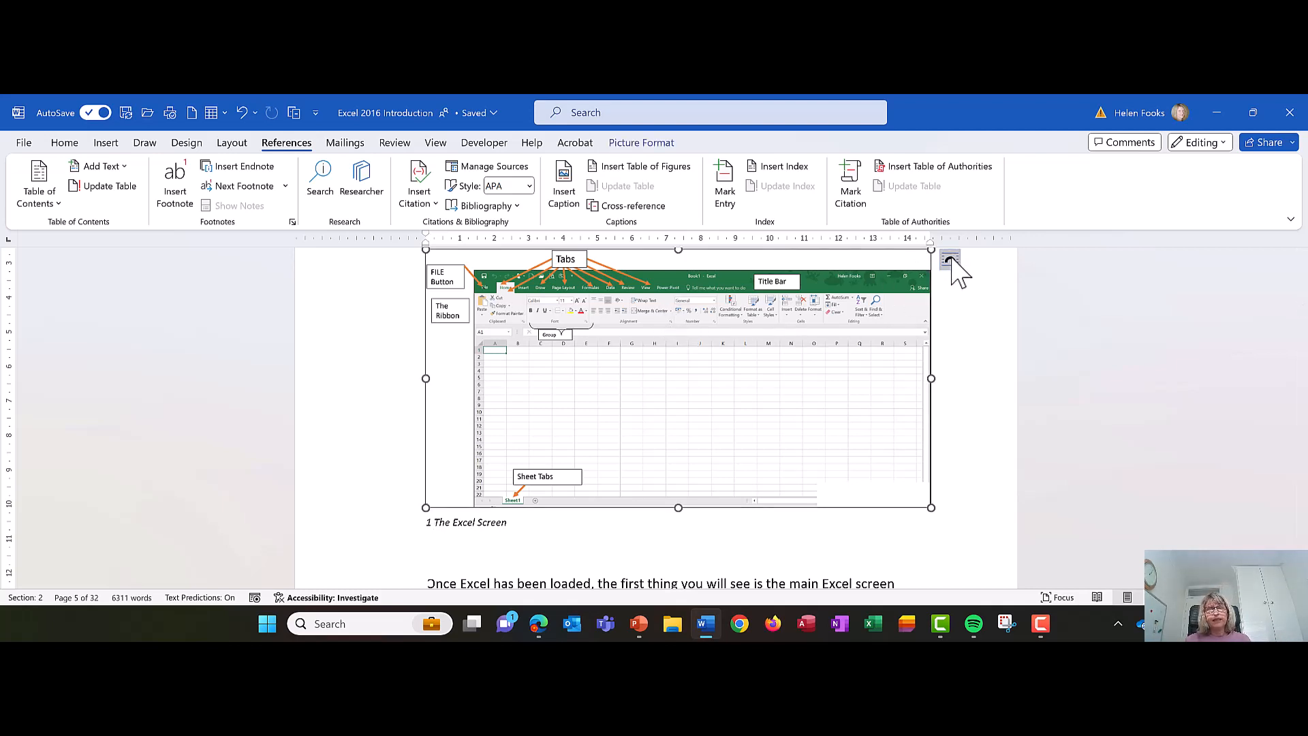
scroll(845, 293, "up", 2)
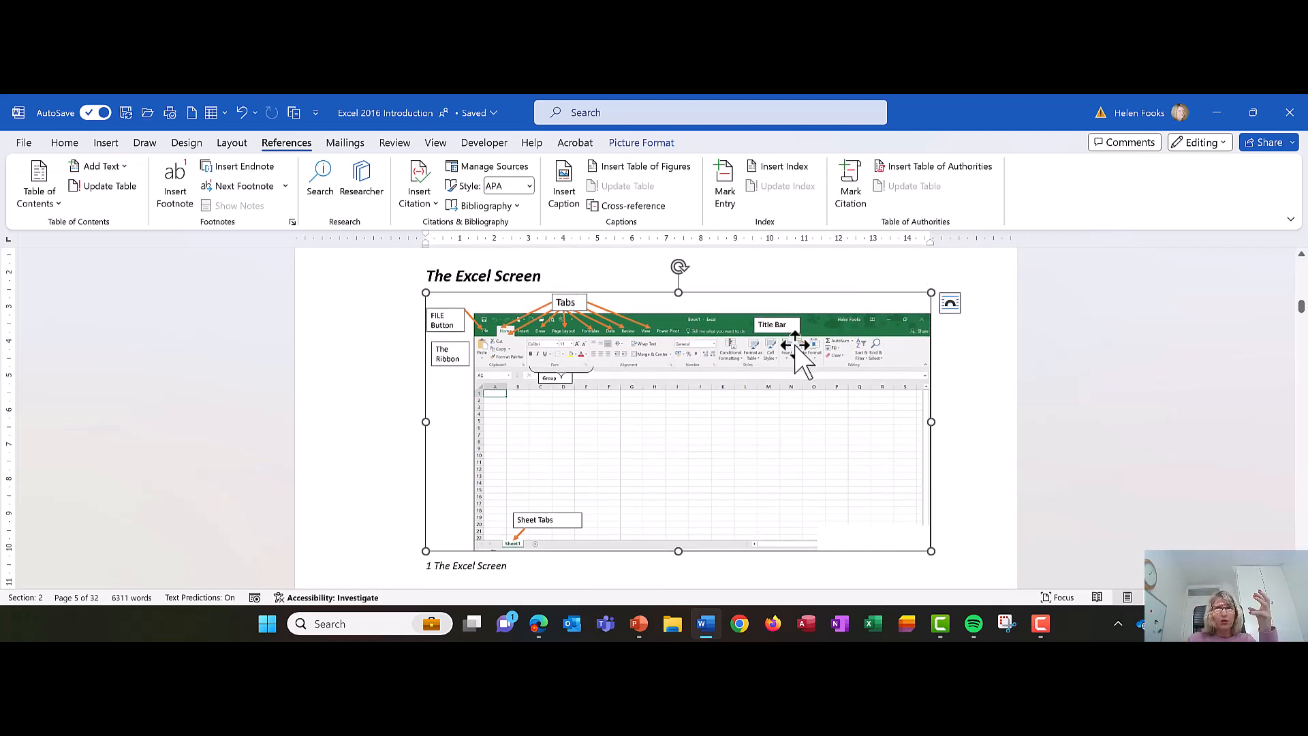
left_click_drag(934, 291, 777, 320)
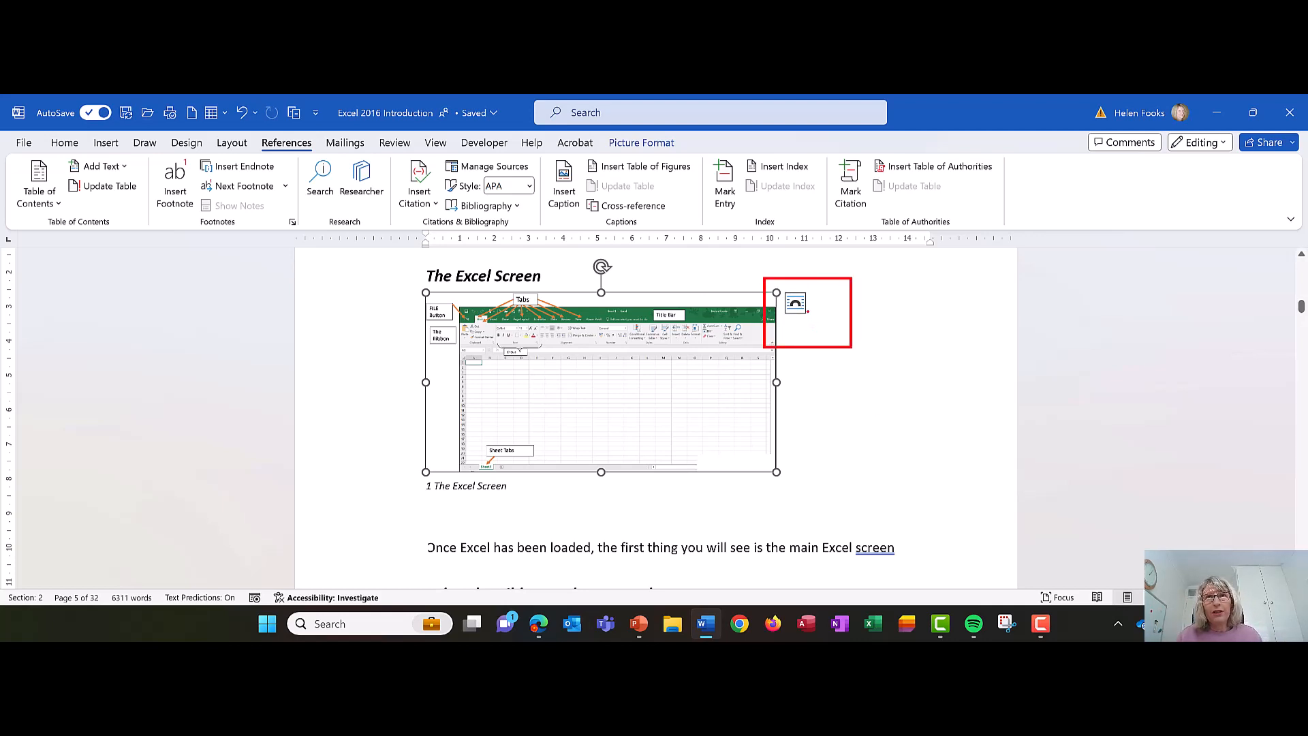
left_click(797, 305)
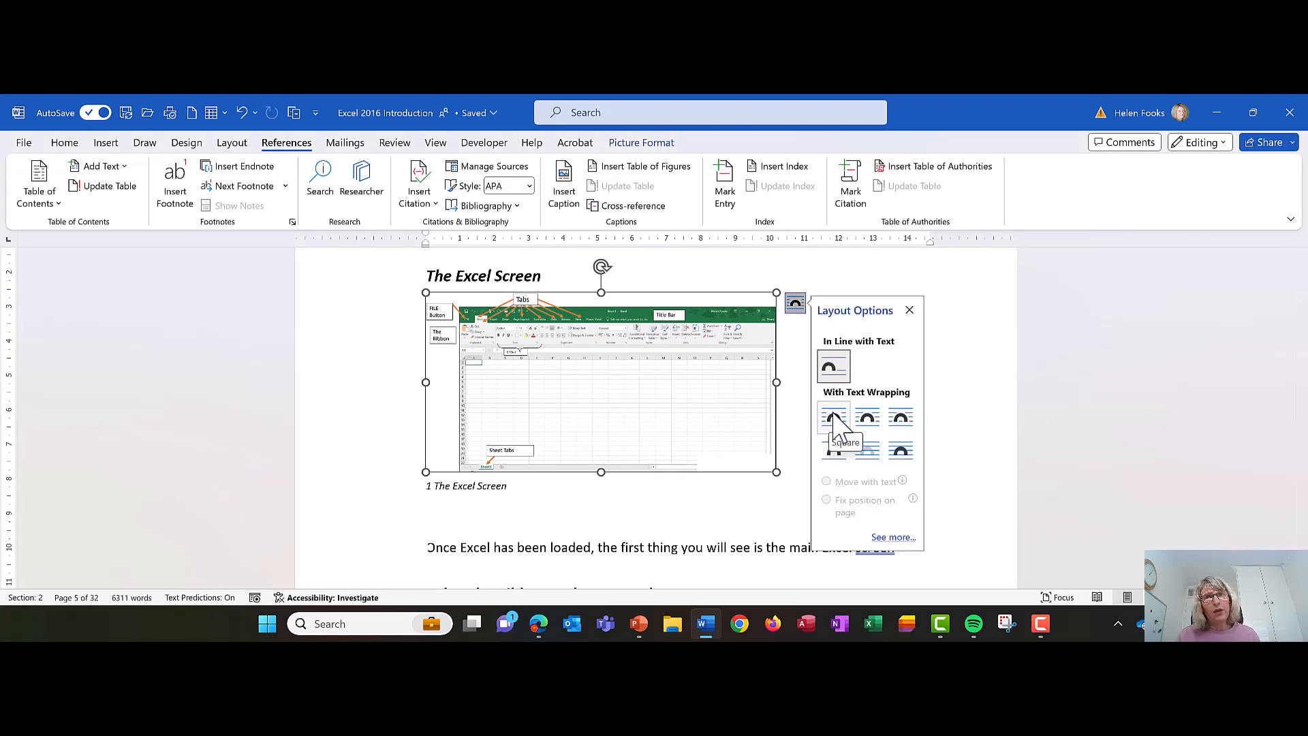
left_click(834, 417)
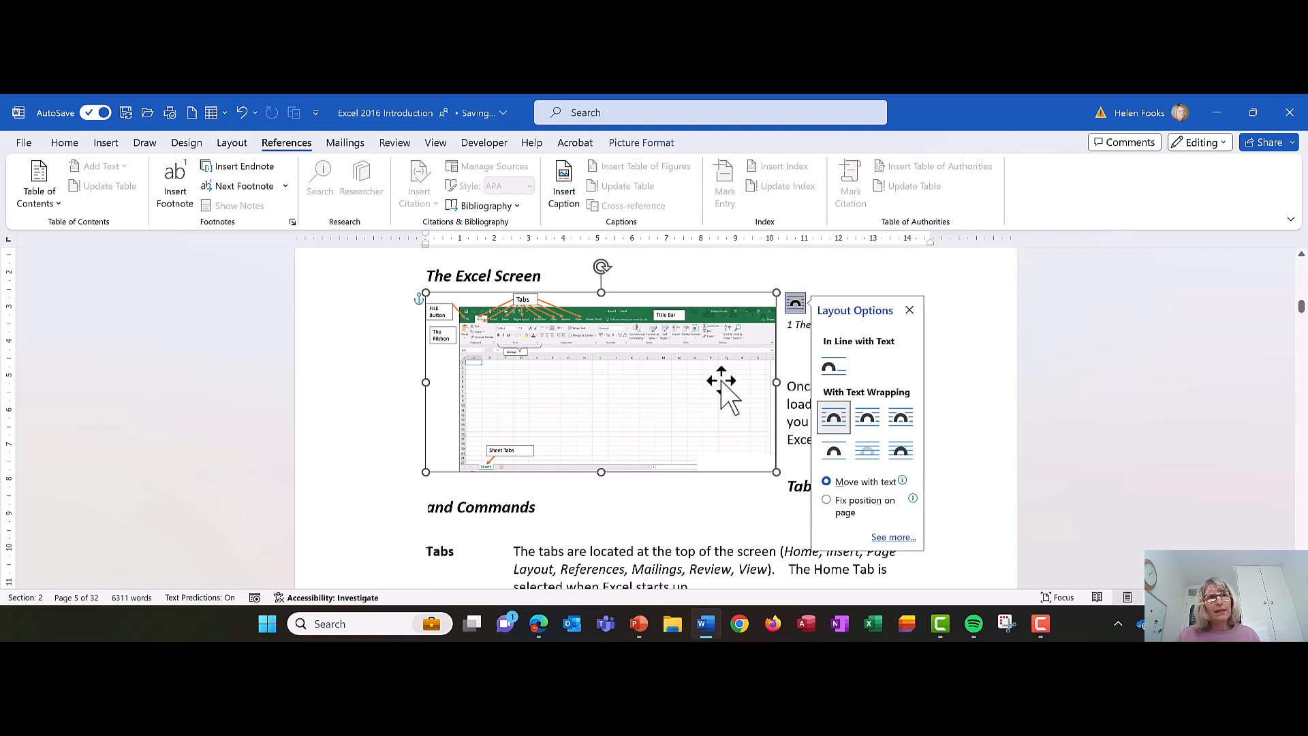
- Move the picture down past the "Groups" paragraph into the empty space at the end of page 2
left_click_drag(724, 388, 699, 509)
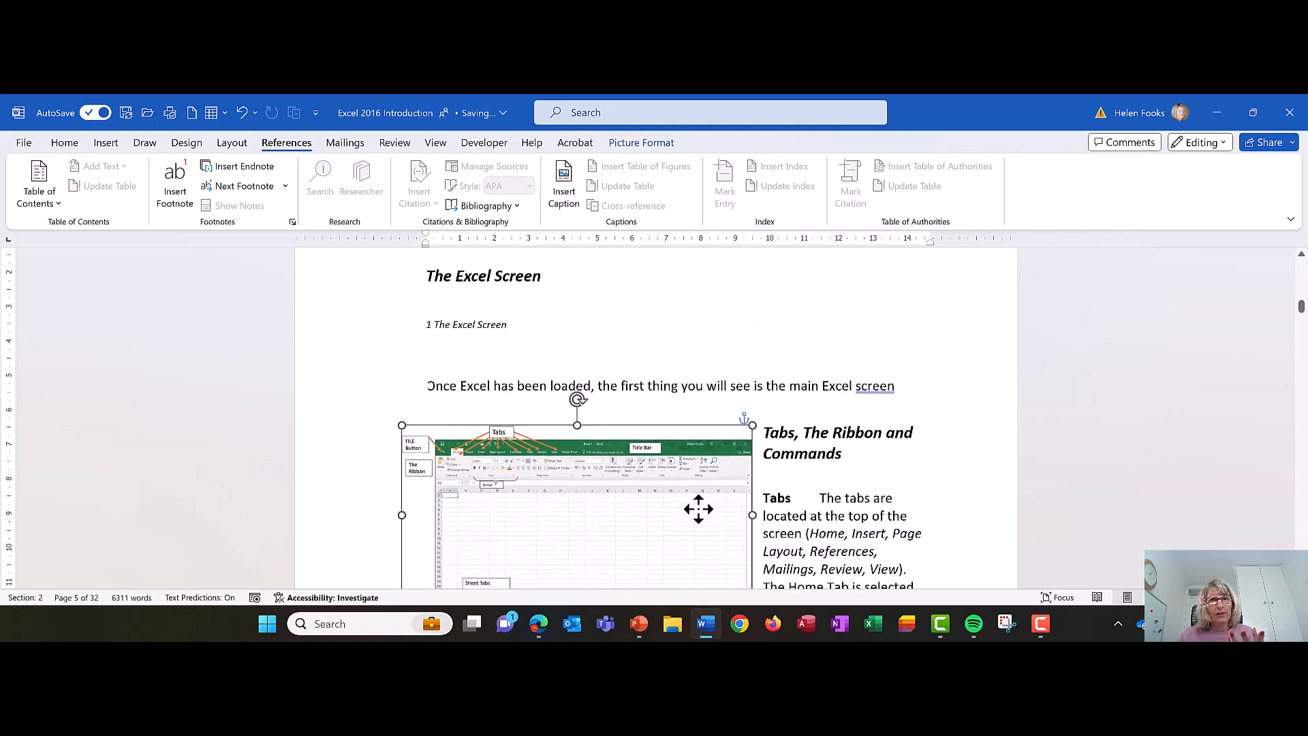
scroll(698, 509, "down", 5)
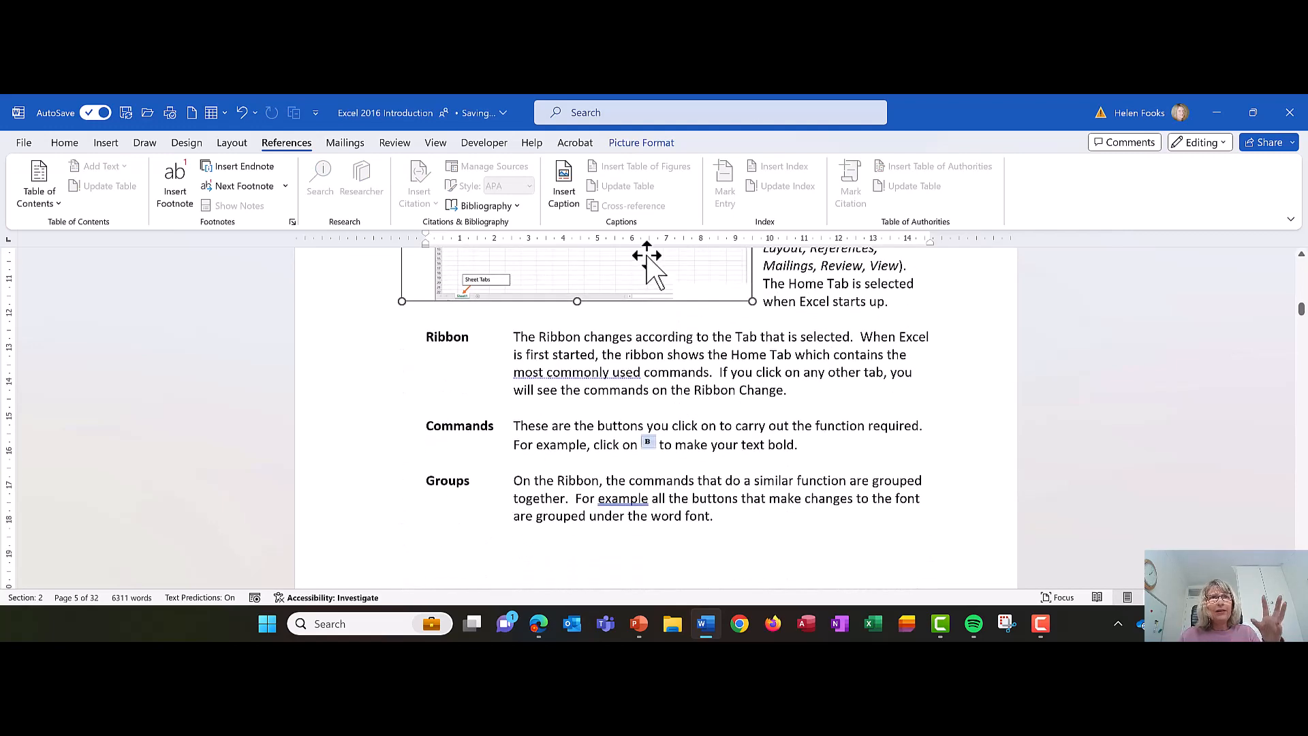
left_click_drag(648, 266, 647, 539)
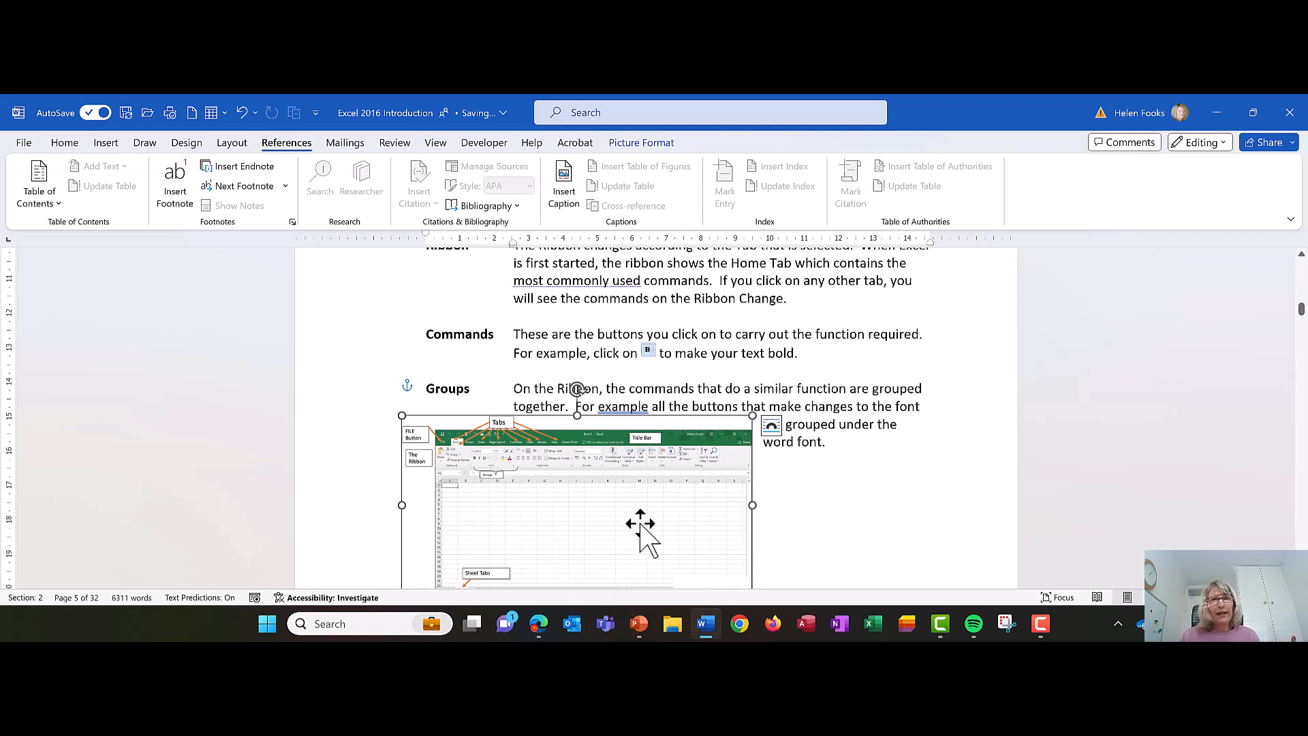
scroll(637, 524, "down", 3)
left_click_drag(606, 340, 576, 497)
scroll(575, 470, "down", 4)
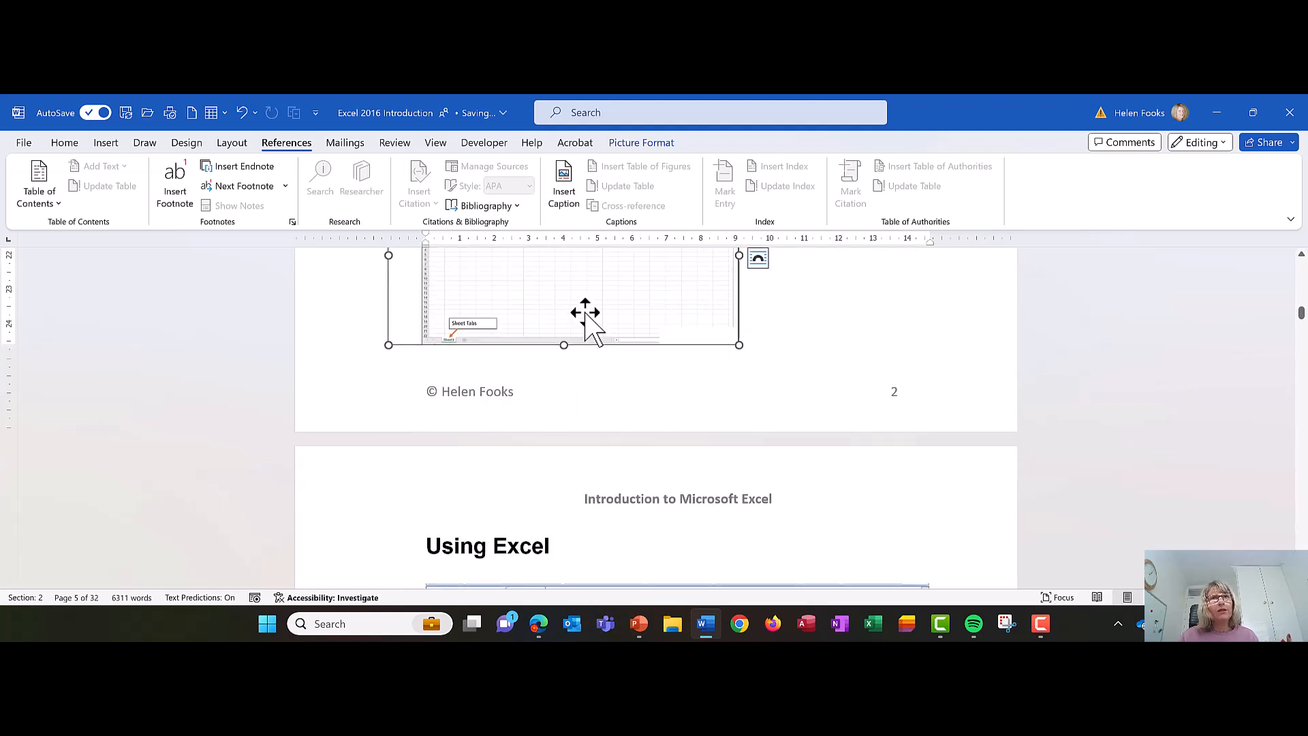
- Try to move the picture across the page break onto the page with the heading "Using Excel"
left_click_drag(586, 314, 573, 634)
key("ctrl+z")
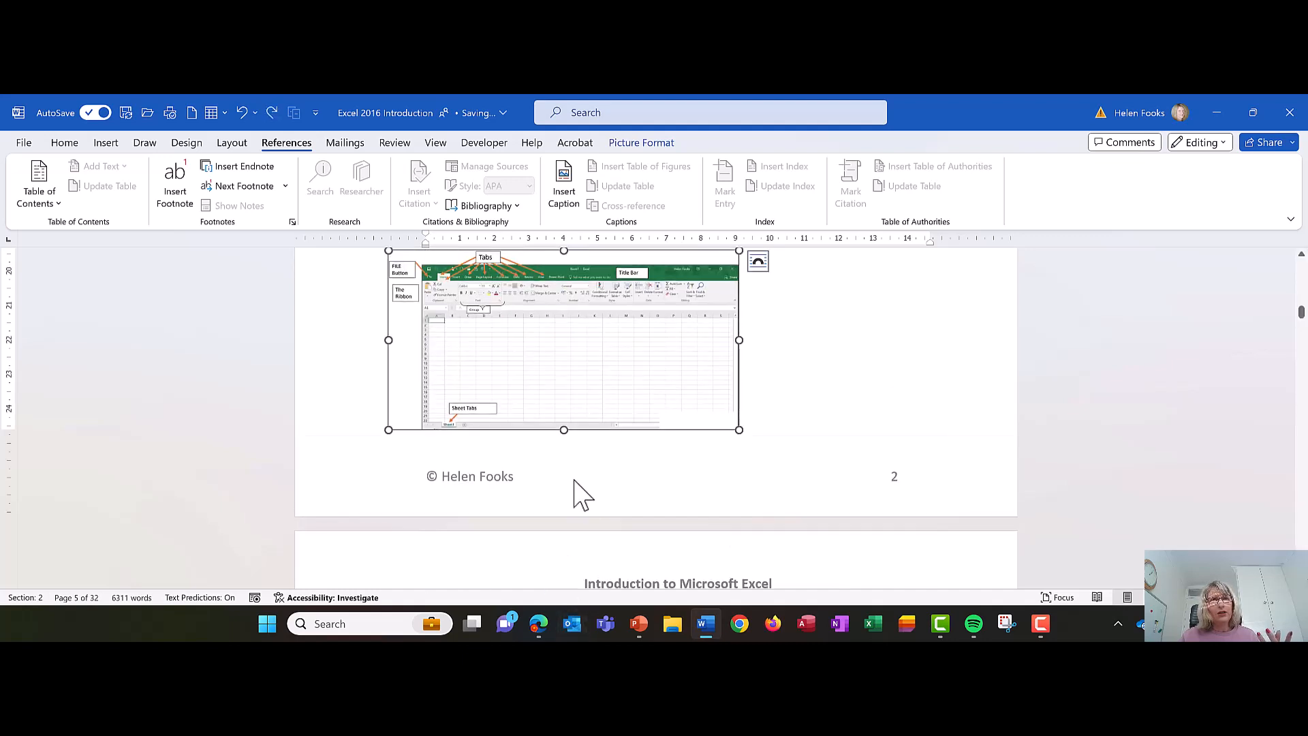
scroll(593, 412, "down", 3)
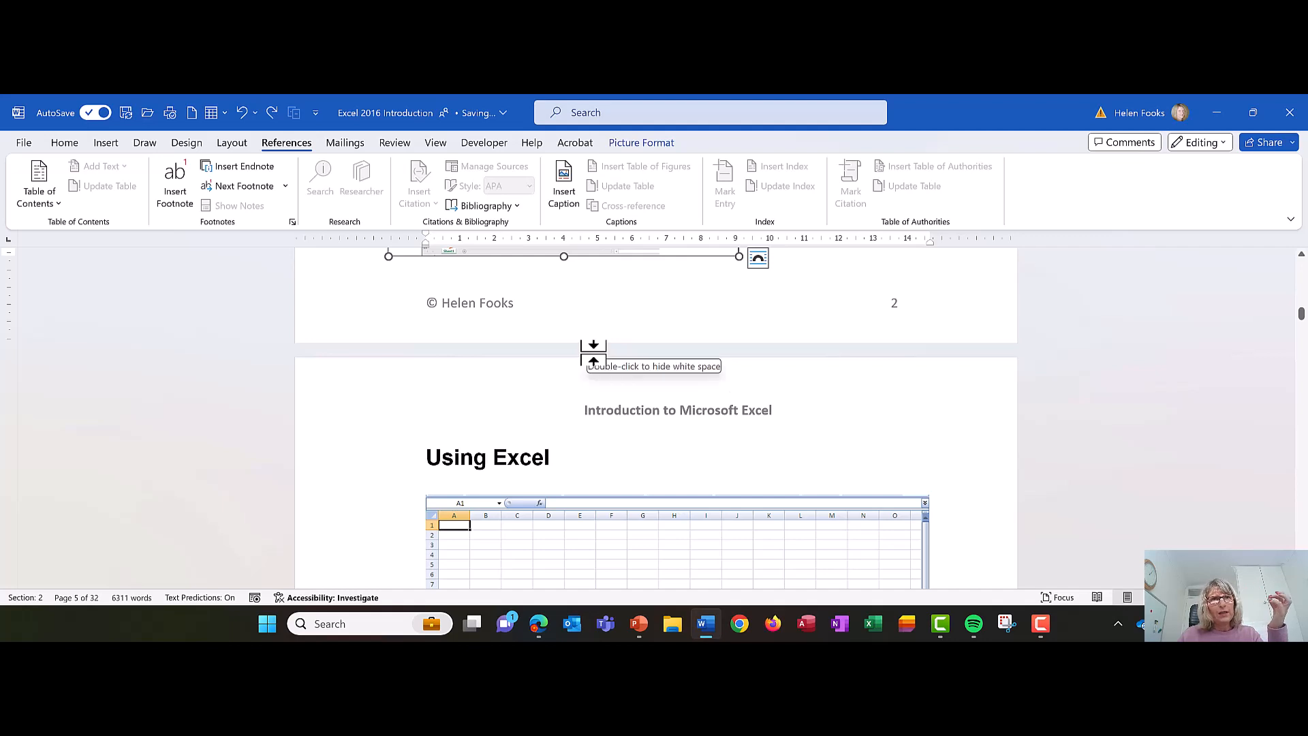
scroll(593, 356, "up", 5)
left_click(617, 403)
scroll(616, 395, "down", 2)
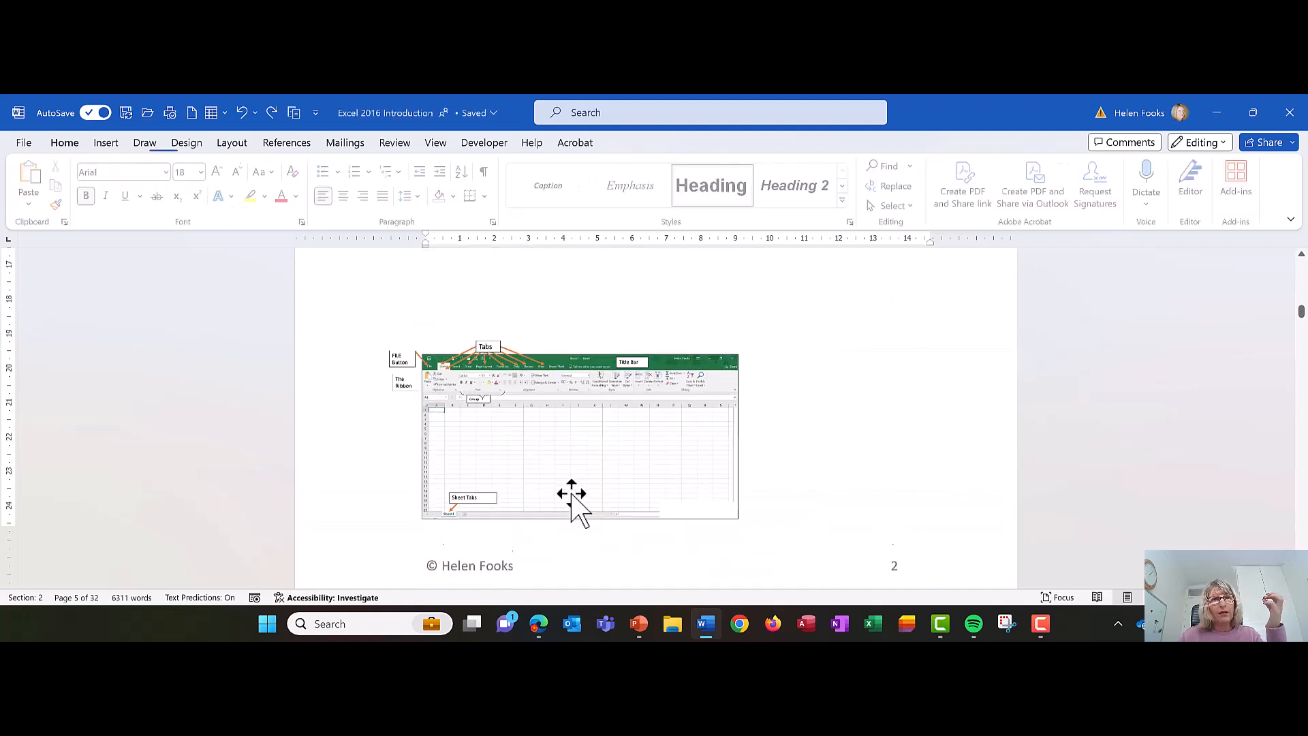
left_click(573, 497)
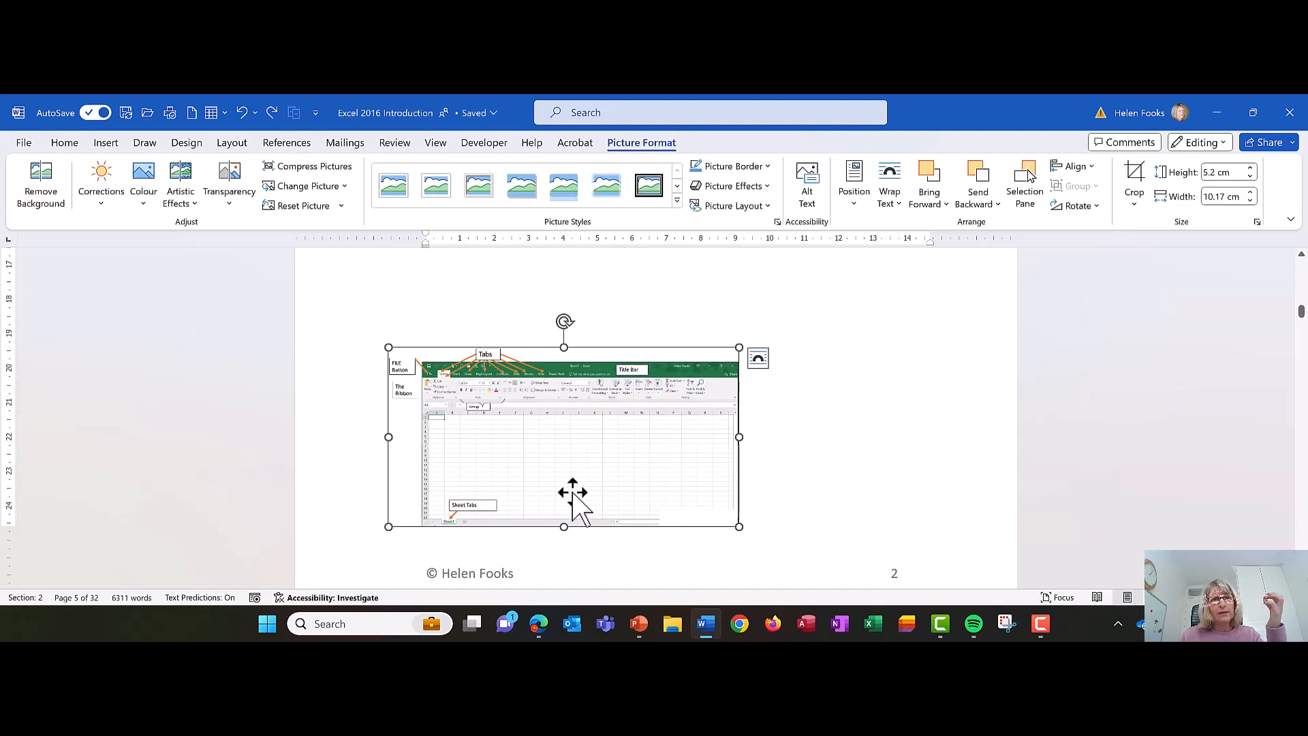
scroll(572, 494, "down", 2)
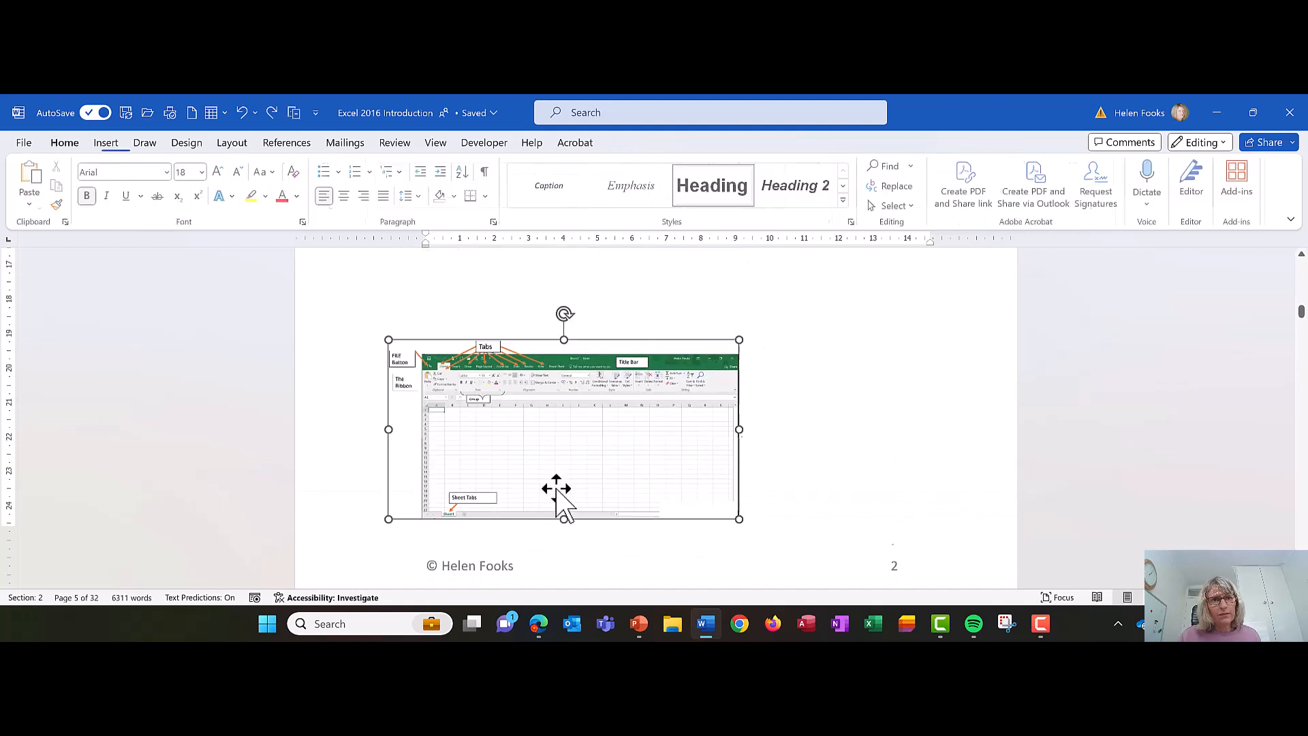
left_click(573, 501)
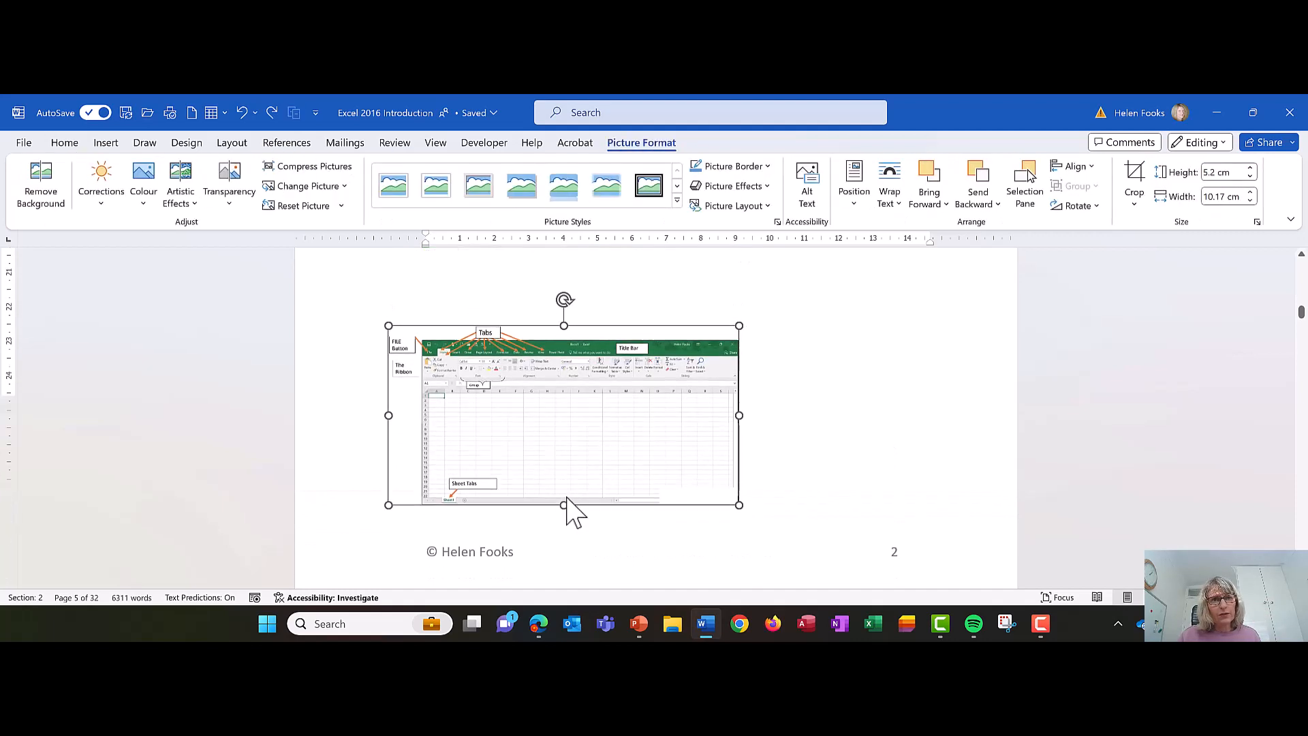
- Hide the white space between pages and move the picture to the paragraph starting "The main area of the screen", with the text wrapping beside it
scroll(572, 508, "down", 2)
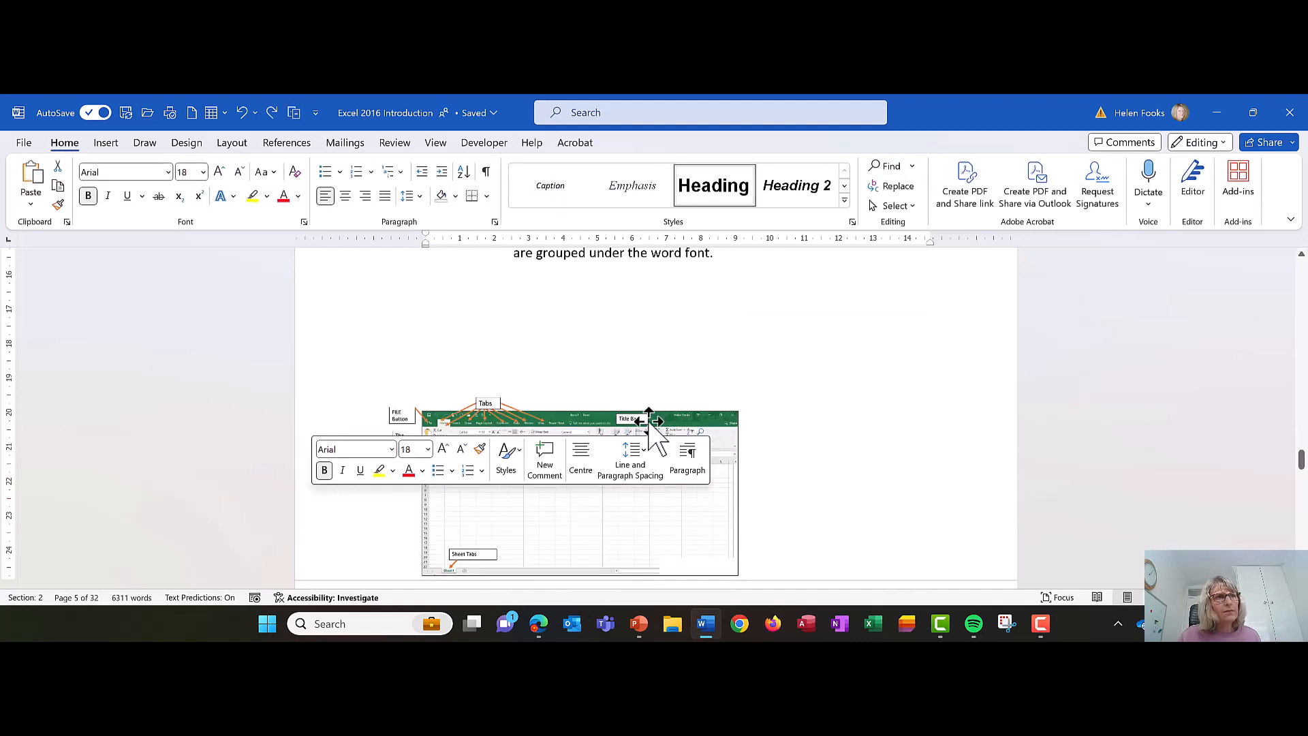
scroll(630, 417, "down", 3)
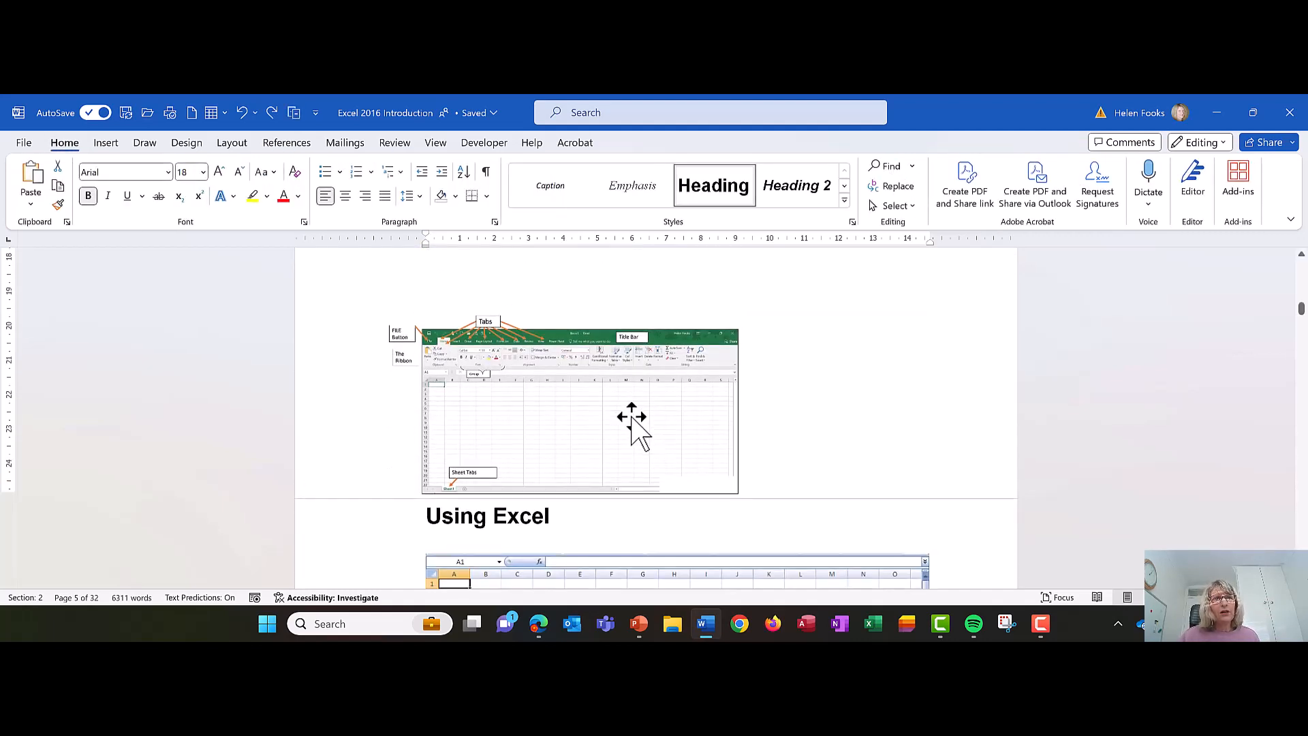
left_click_drag(611, 338, 634, 511)
scroll(628, 505, "down", 5)
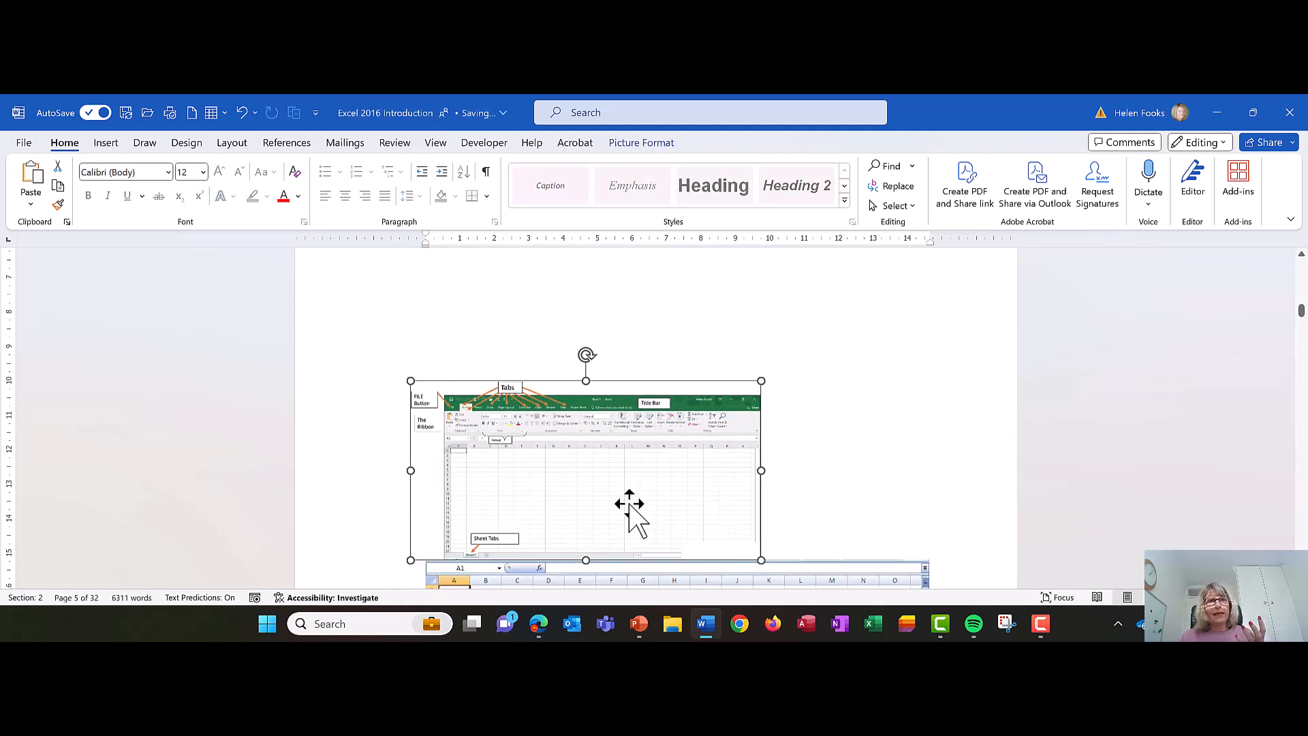
left_click_drag(575, 310, 594, 373)
scroll(863, 393, "down", 2)
scroll(860, 396, "up", 3)
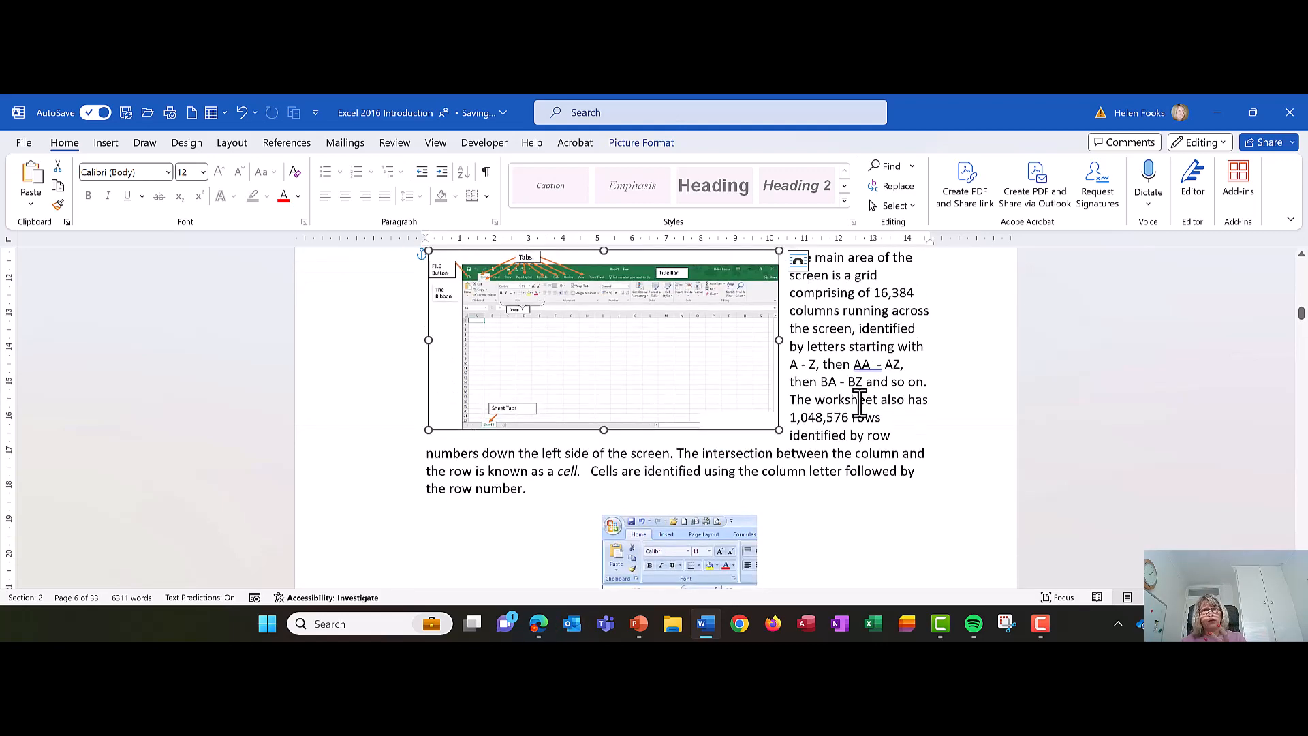
scroll(808, 395, "up", 1)
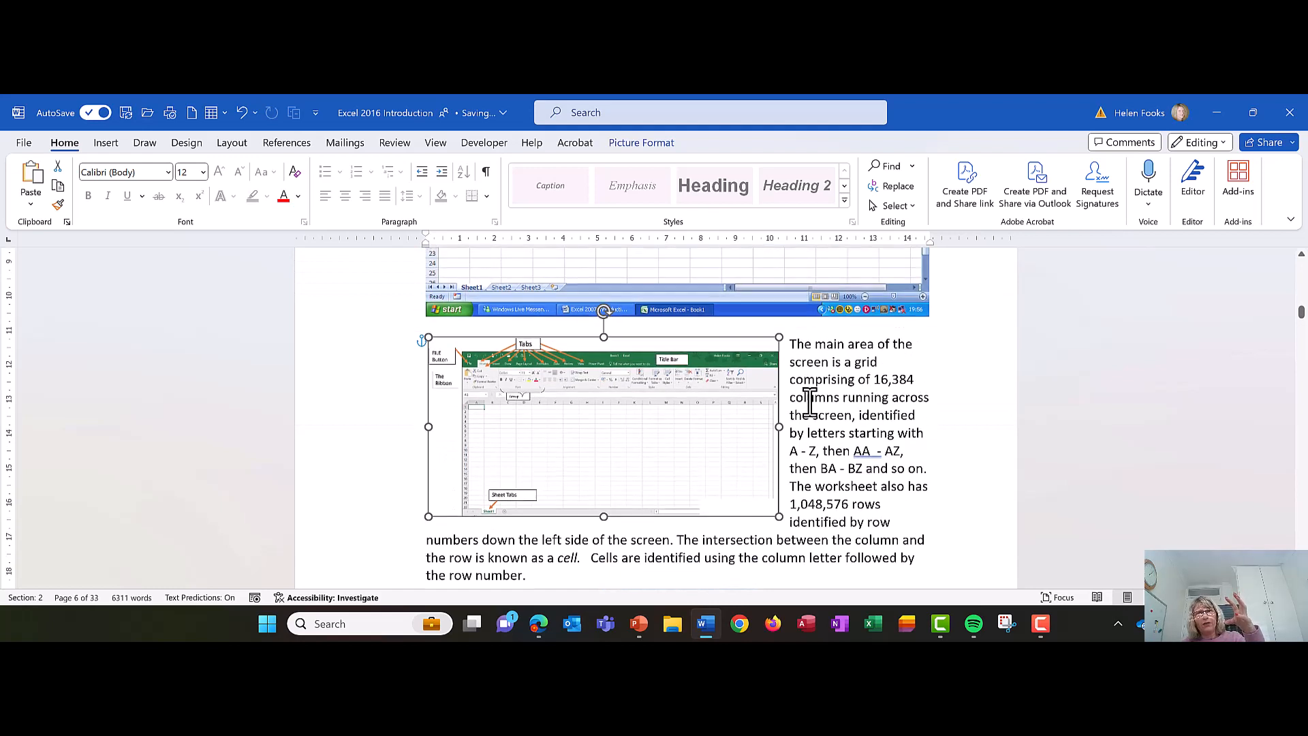
scroll(807, 392, "down", 1)
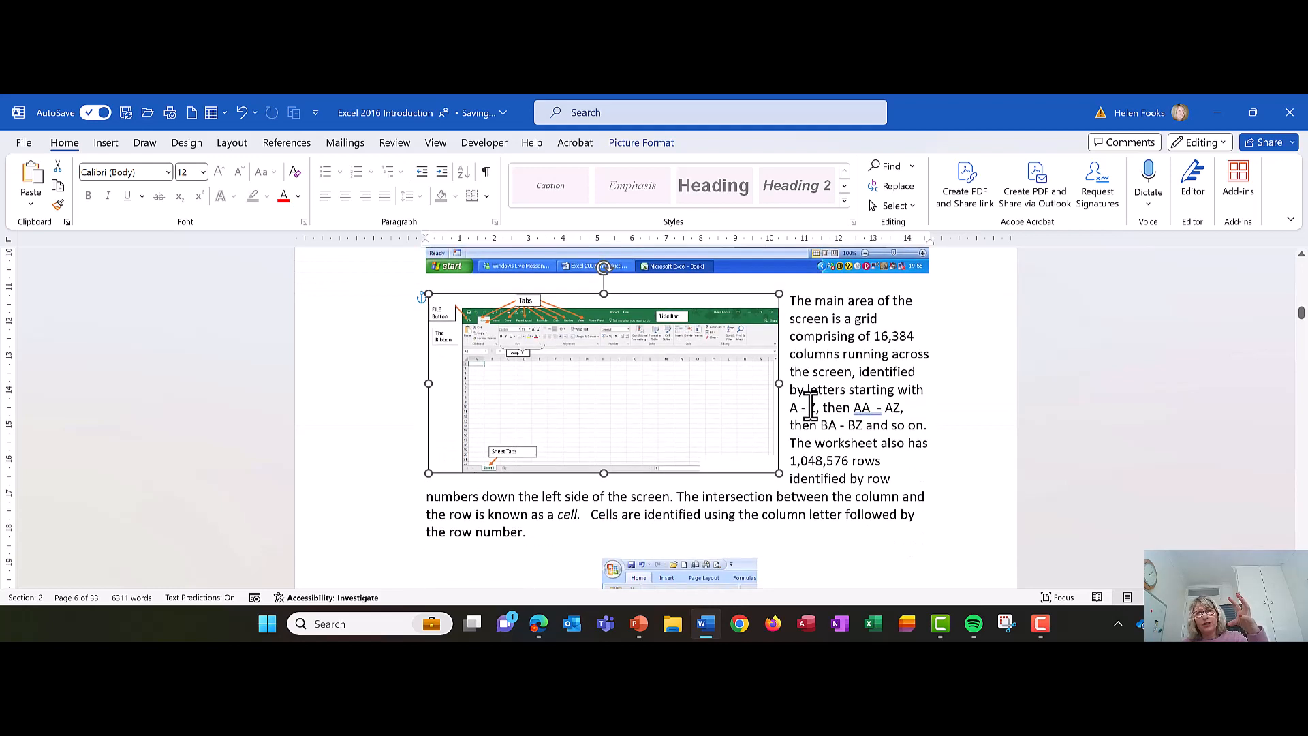
left_click(857, 477)
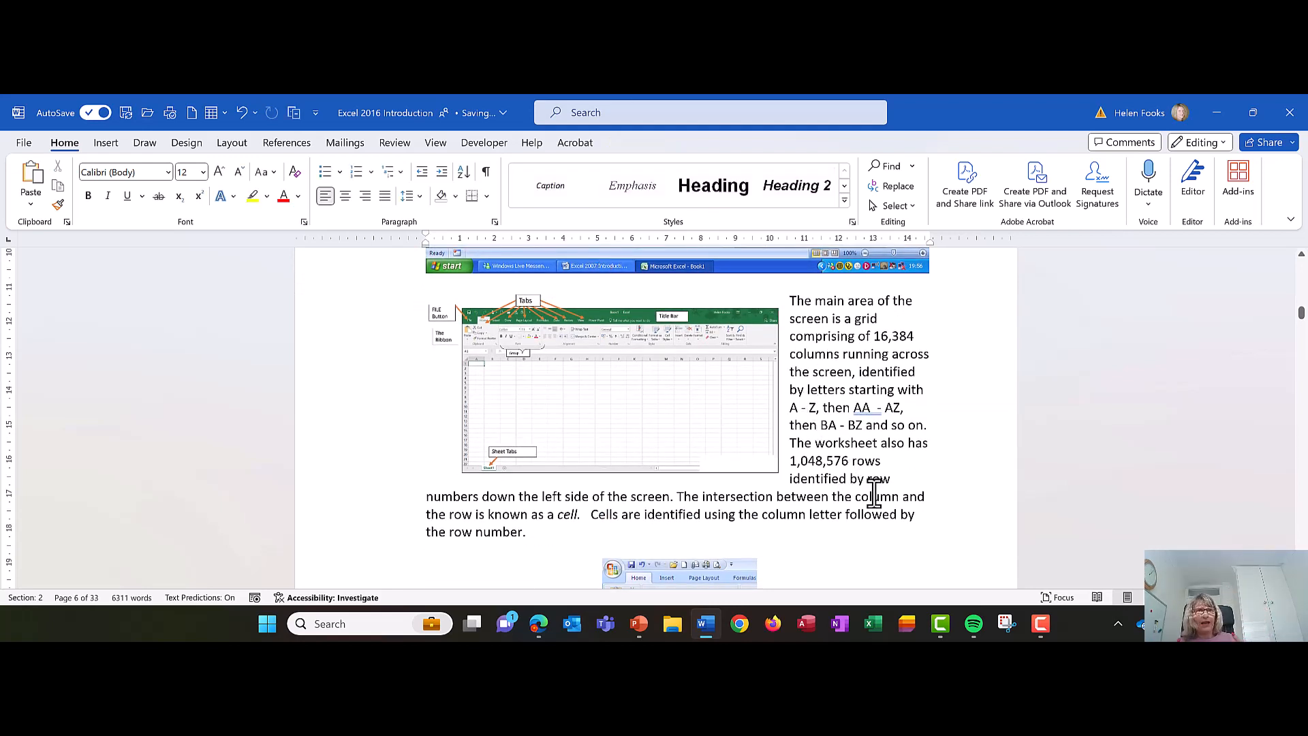